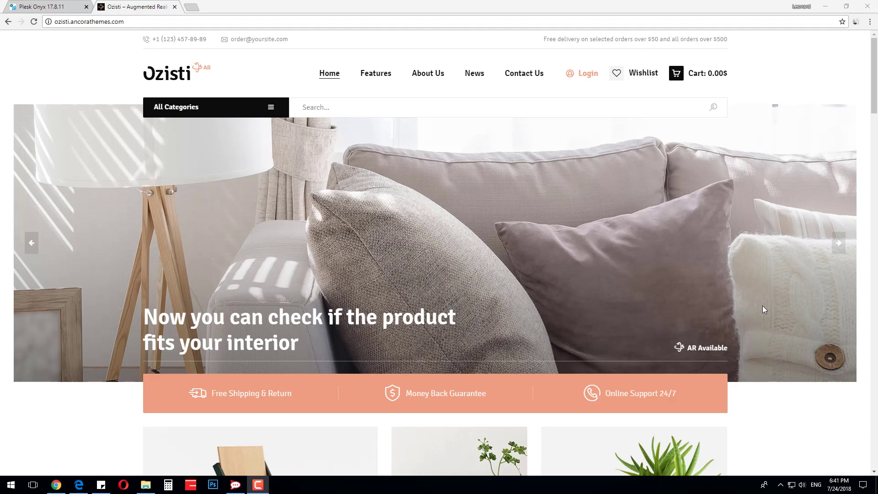
# Open the Armchair product (459.00$ – 516.00$) from Featured Products and scroll to its details.
pyautogui.scroll(-2, 763, 310)
pyautogui.scroll(-2, 764, 310)
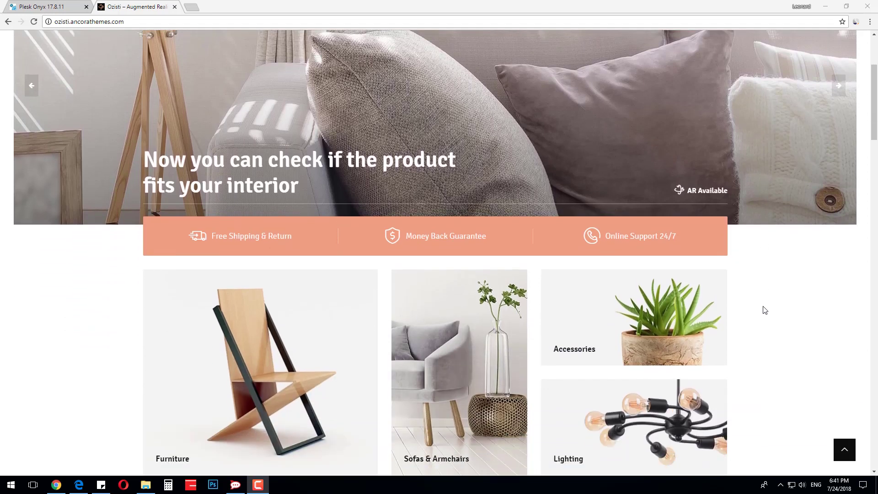
pyautogui.scroll(-7, 766, 310)
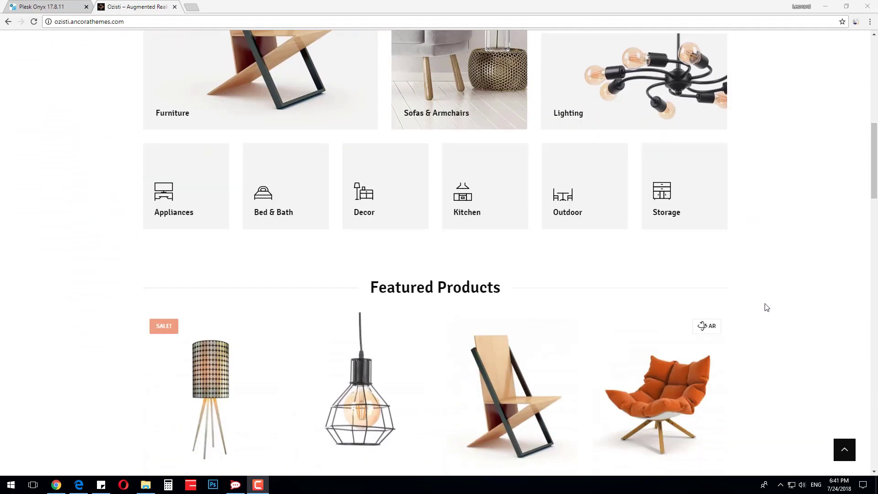
pyautogui.scroll(-3, 767, 308)
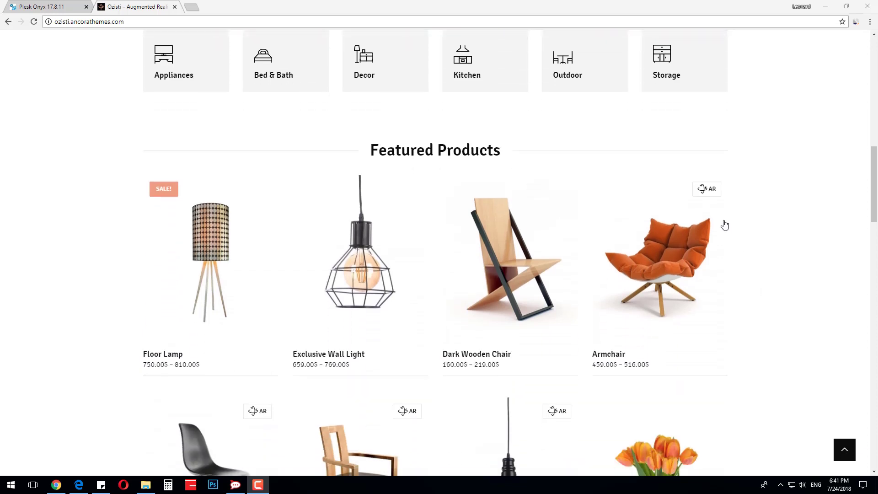
pyautogui.click(673, 262)
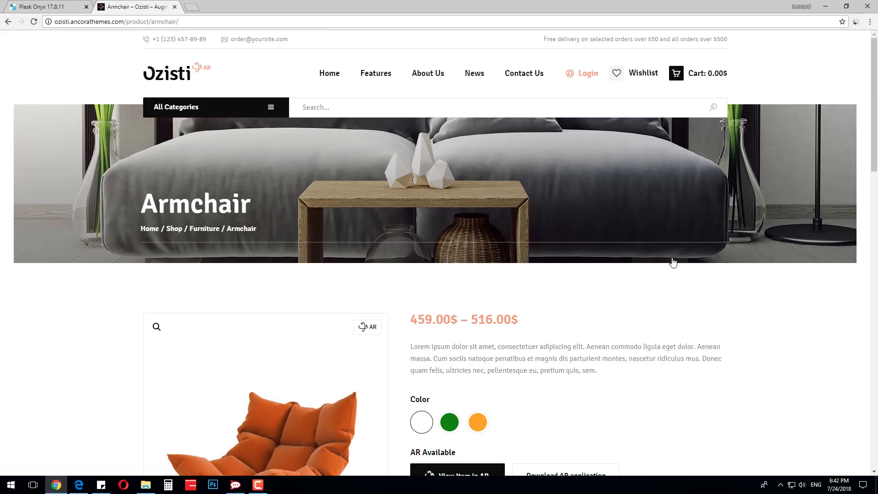
pyautogui.scroll(-5, 674, 262)
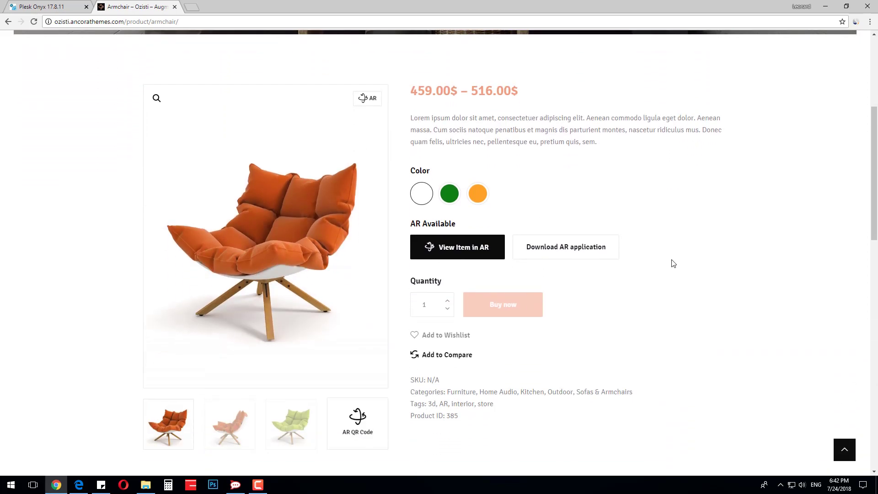
pyautogui.click(564, 254)
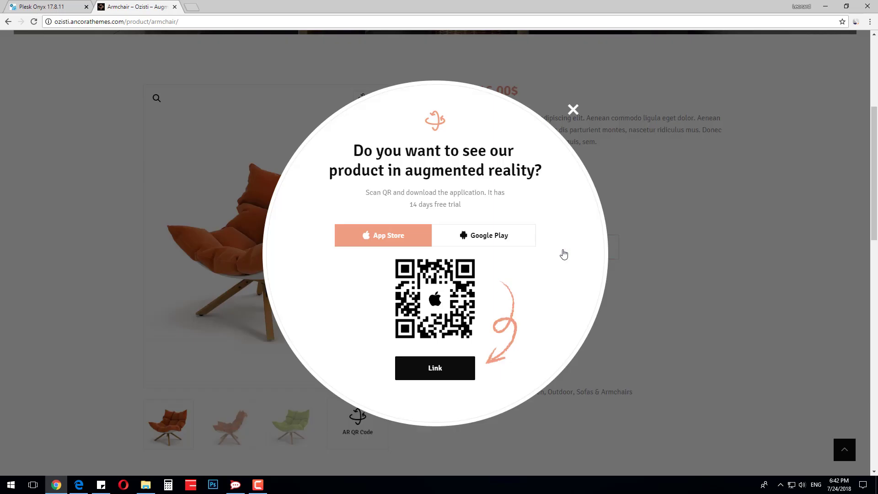
pyautogui.click(486, 236)
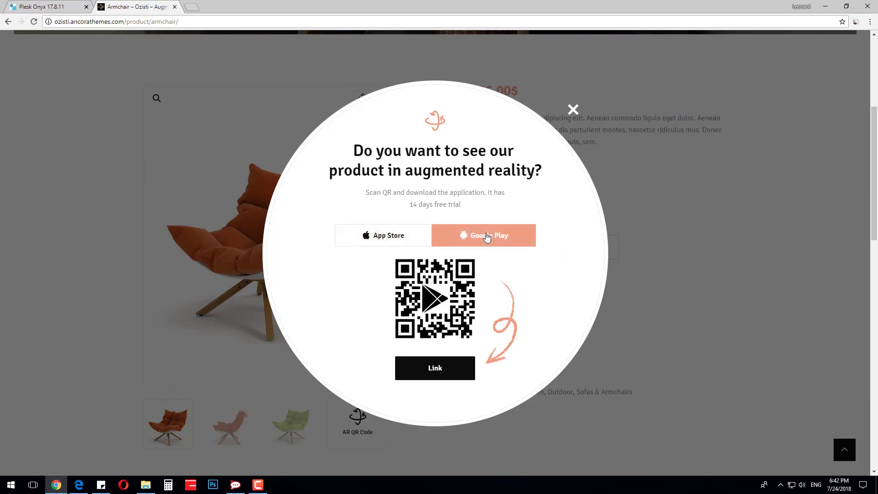
pyautogui.click(573, 111)
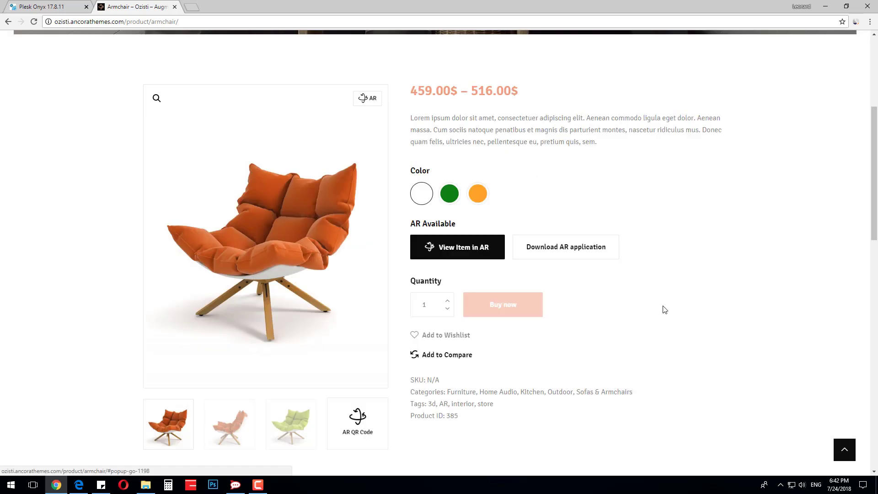
pyautogui.scroll(-1, 665, 309)
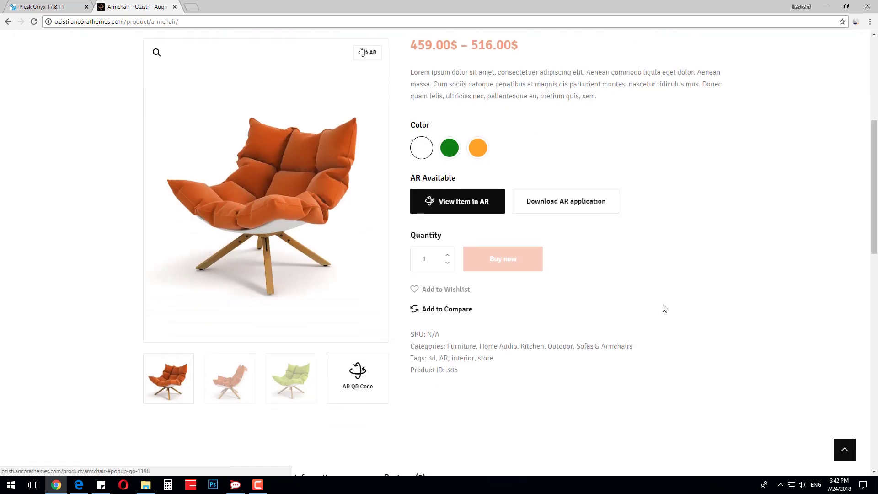
pyautogui.click(357, 379)
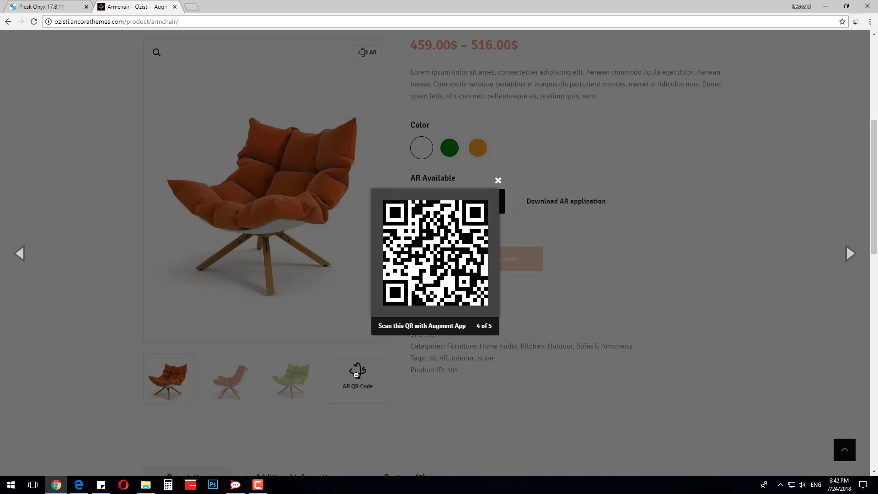
pyautogui.click(498, 180)
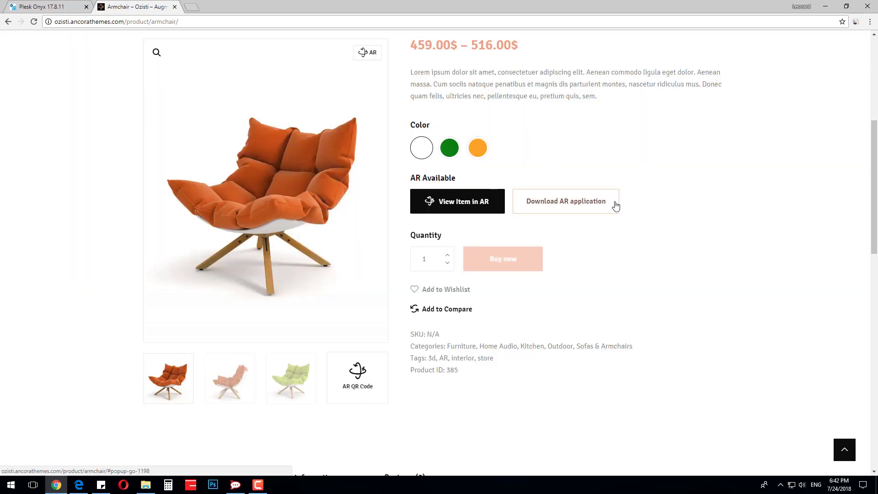
pyautogui.scroll(6, 677, 231)
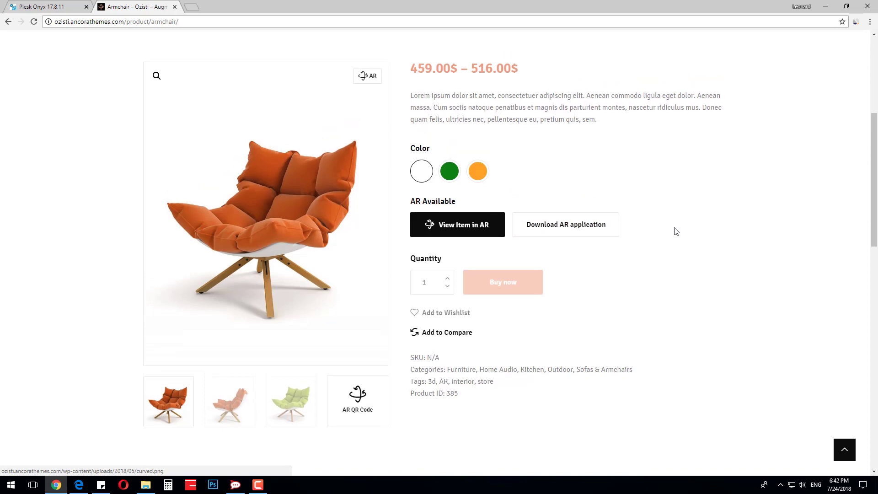
pyautogui.moveTo(333, 83)
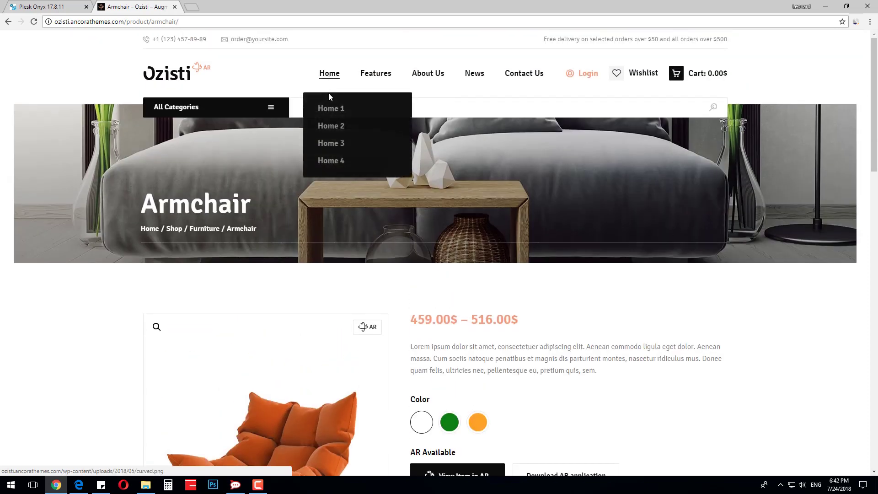
# Switch to the Home 4 layout, advance its hero slider and scroll to Featured Products.
pyautogui.click(332, 161)
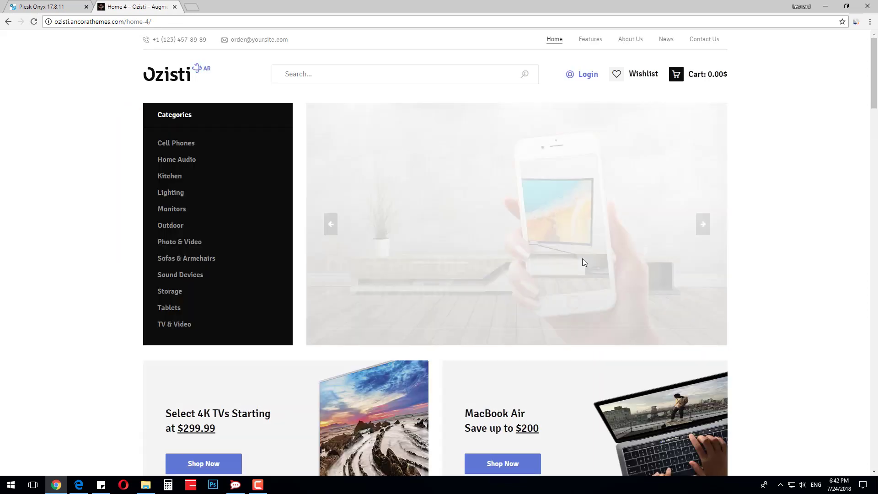
pyautogui.click(703, 225)
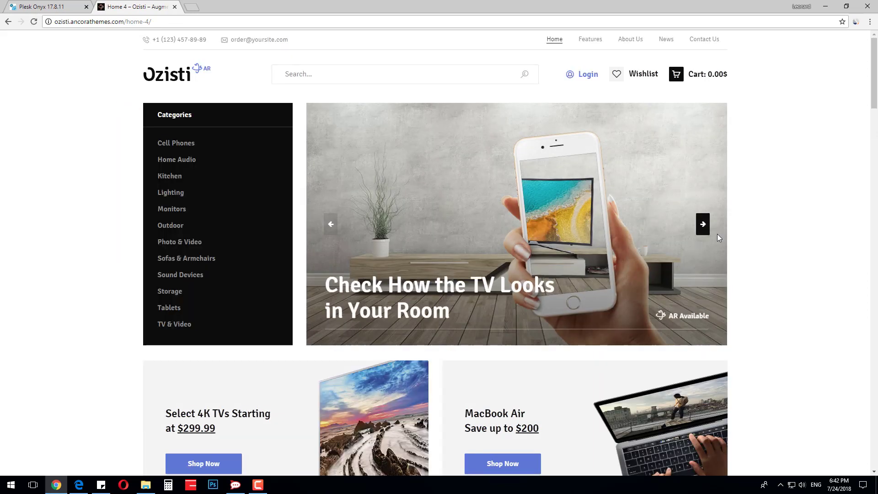
pyautogui.scroll(-1, 748, 271)
pyautogui.scroll(-12, 750, 272)
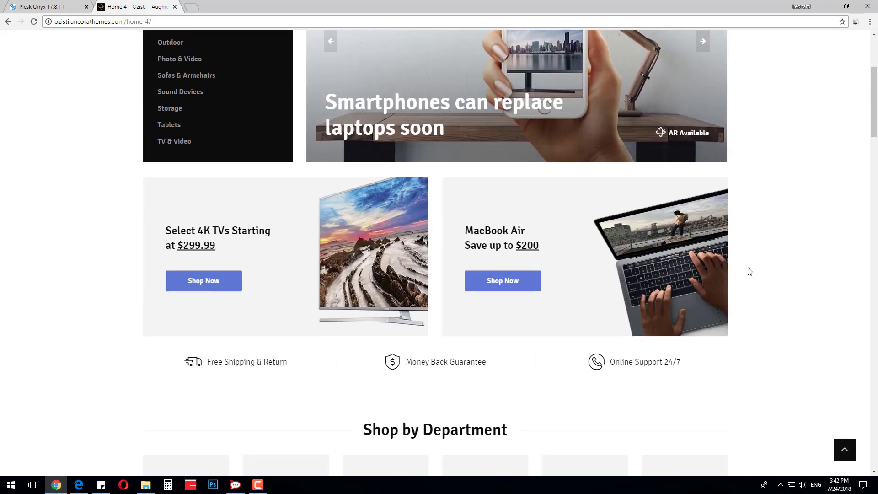
pyautogui.scroll(-7, 751, 272)
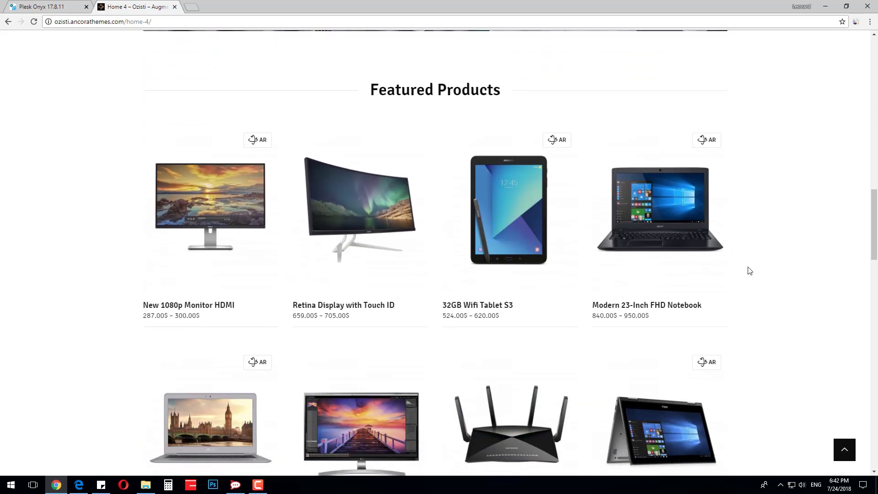
pyautogui.scroll(-1, 751, 271)
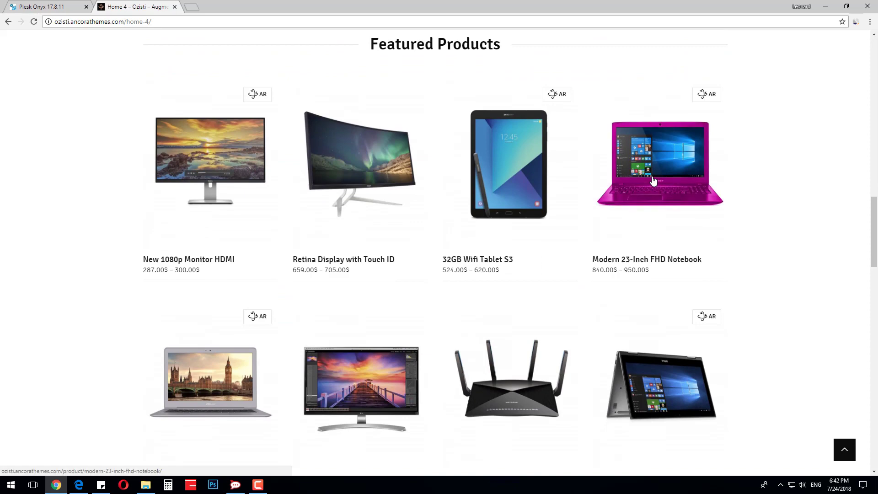
# Open the 32GB Wifi Tablet S3 product page (524.00$ – 620.00$) and browse it.
pyautogui.click(526, 178)
pyautogui.scroll(-1, 649, 215)
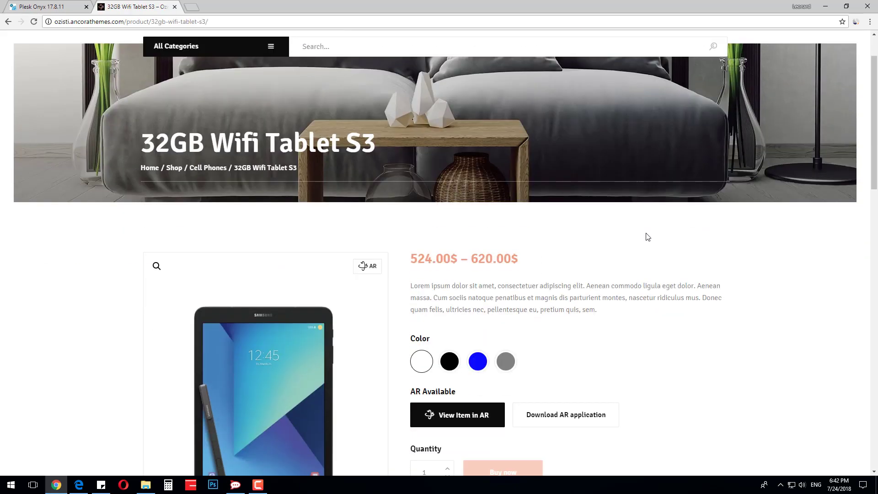
pyautogui.scroll(-3, 648, 236)
pyautogui.scroll(-7, 648, 236)
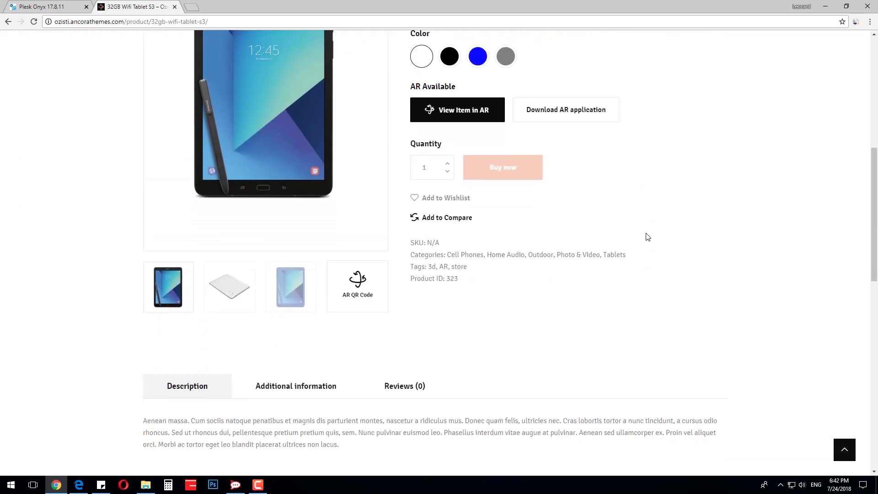
pyautogui.scroll(-2, 648, 236)
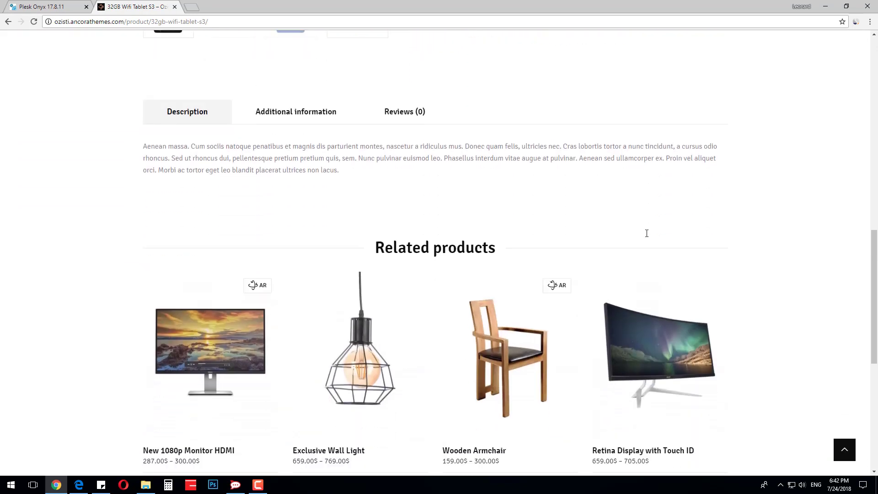
pyautogui.scroll(12, 647, 233)
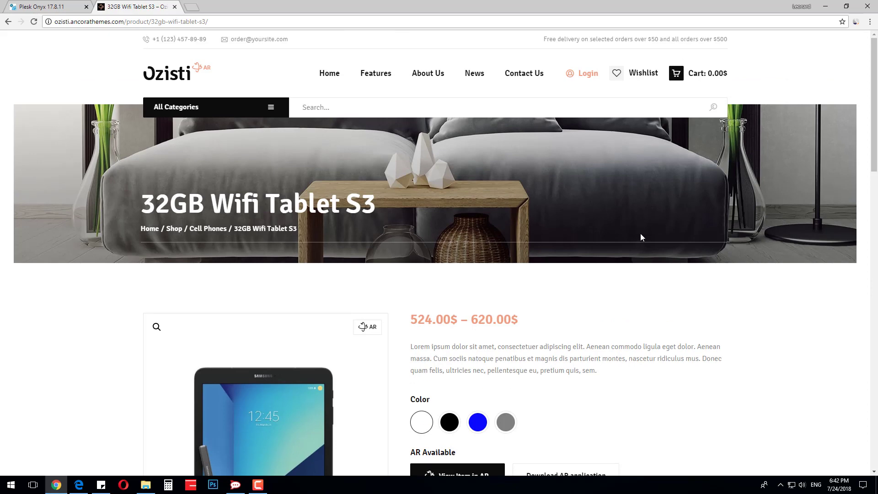
pyautogui.click(425, 82)
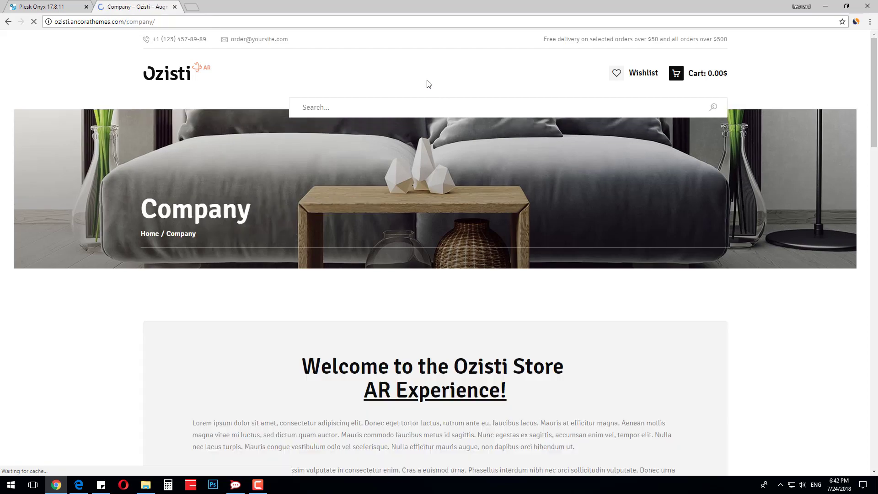
pyautogui.scroll(-5, 443, 203)
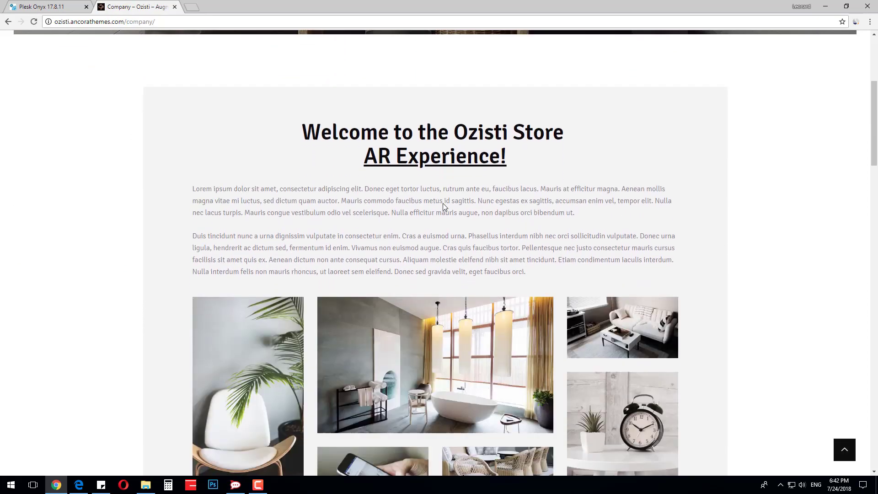
pyautogui.scroll(-3, 443, 204)
pyautogui.scroll(-10, 447, 370)
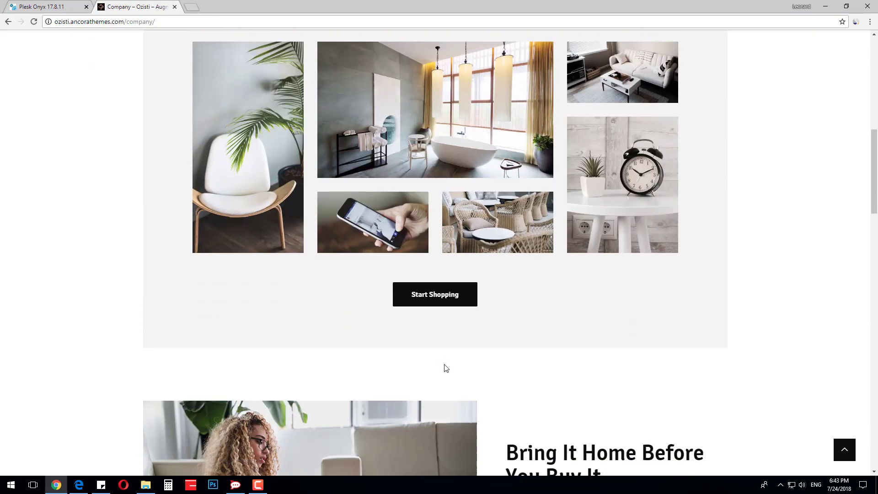
pyautogui.scroll(-6, 489, 297)
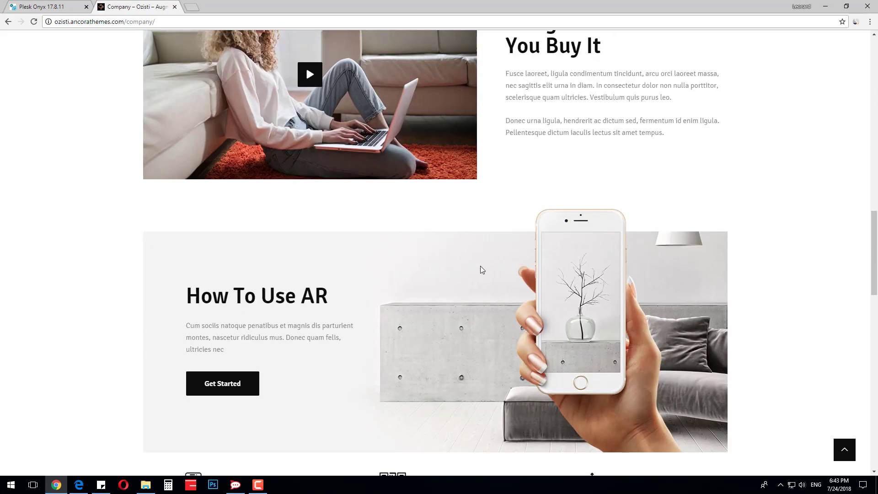
pyautogui.scroll(-2, 482, 269)
pyautogui.scroll(-4, 481, 269)
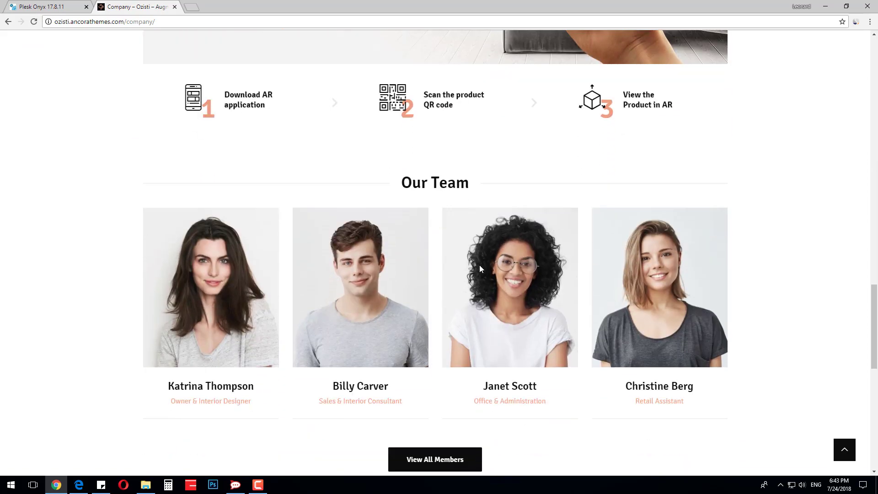
pyautogui.scroll(-4, 481, 270)
pyautogui.scroll(-1, 480, 270)
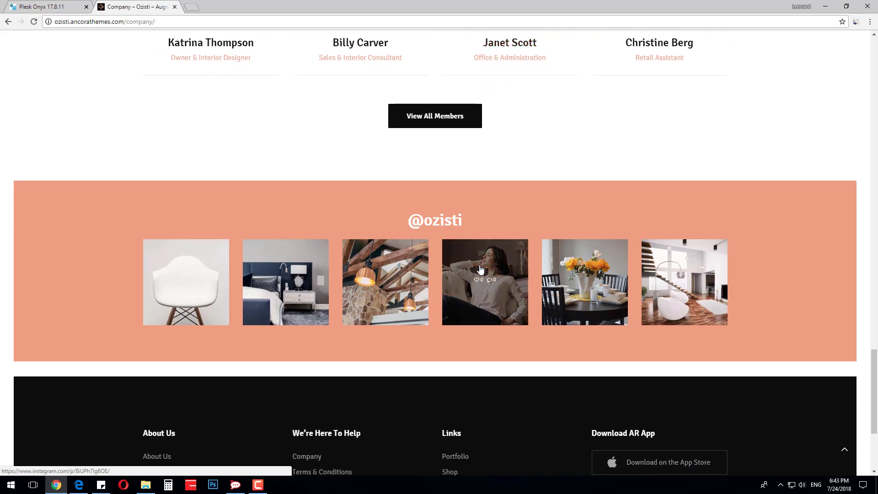
pyautogui.scroll(6, 503, 180)
pyautogui.scroll(12, 503, 185)
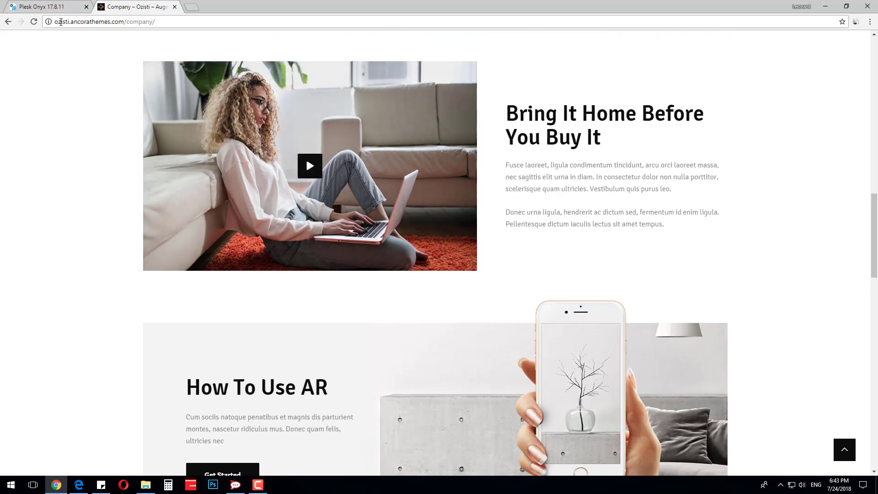
# In Plesk, install WordPress on ozisti.leo.themerex.net with an empty install path.
pyautogui.click(59, 11)
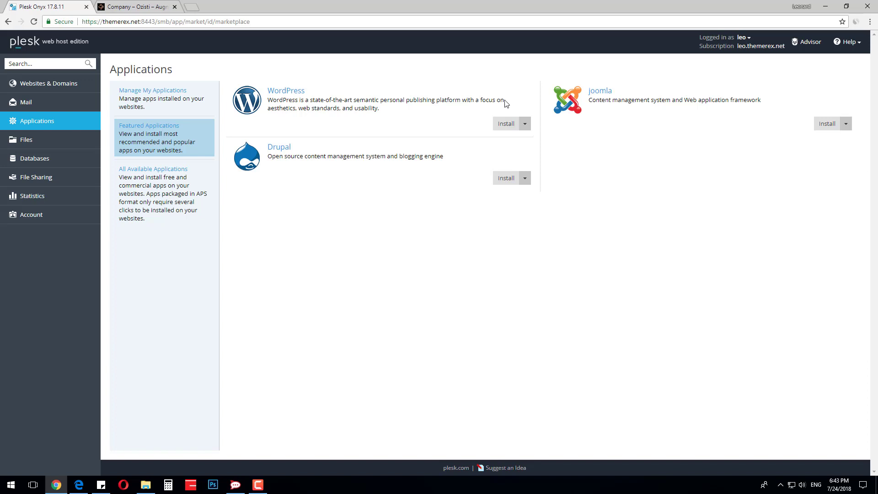
pyautogui.click(505, 128)
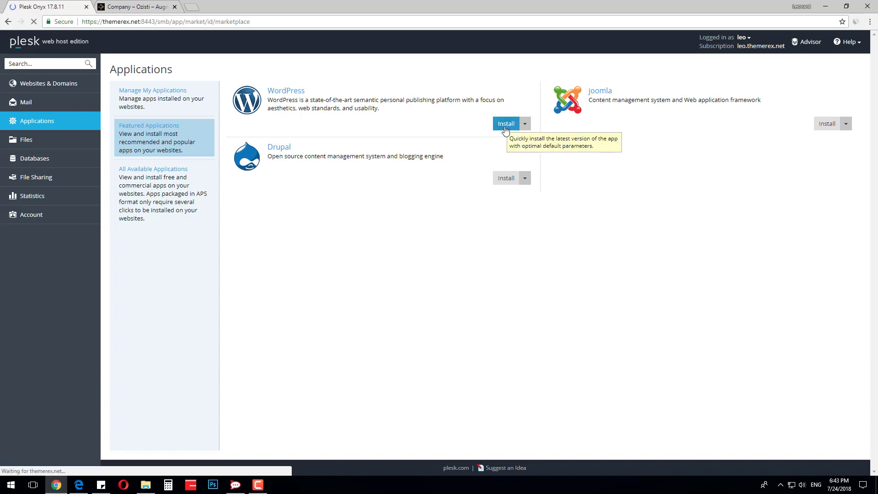
pyautogui.click(297, 96)
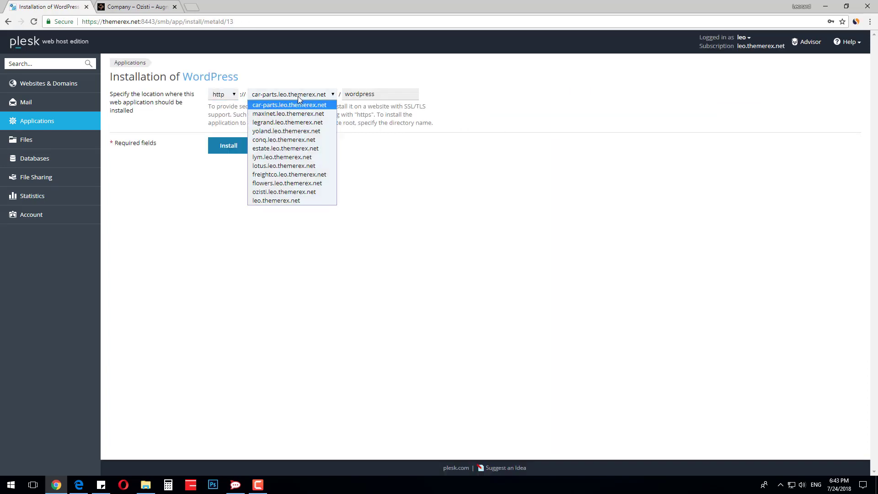
pyautogui.click(271, 182)
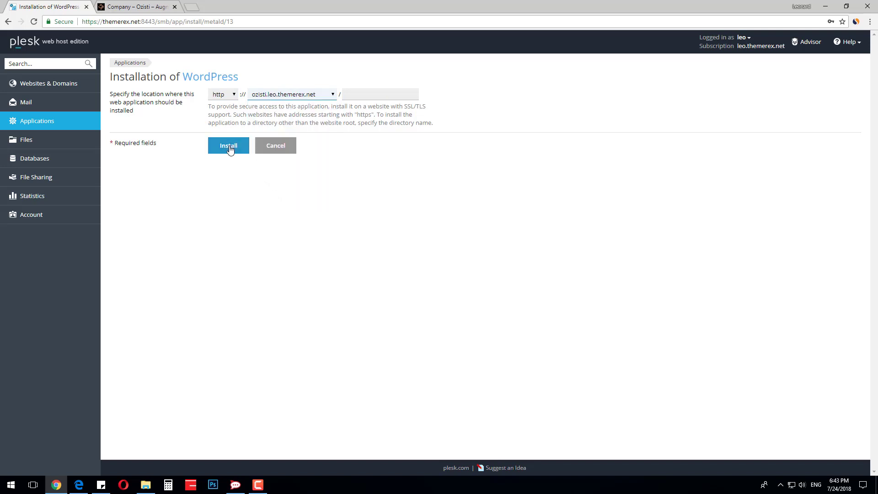
pyautogui.click(231, 146)
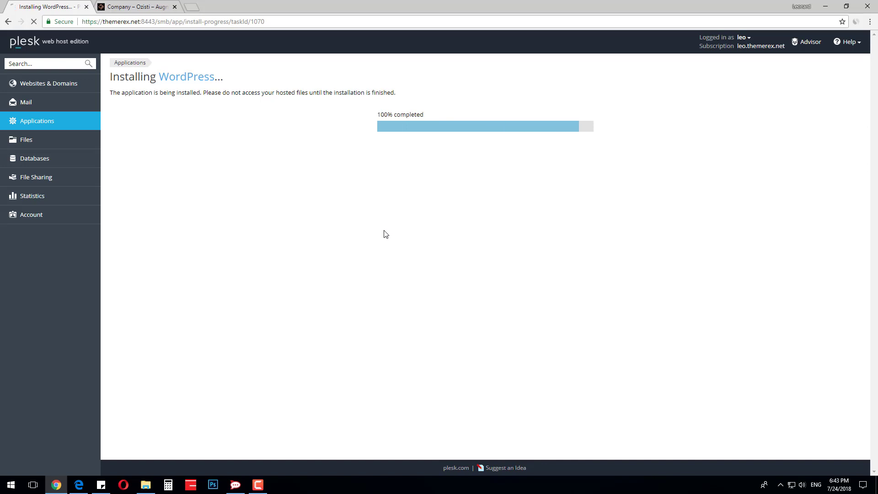
# Reveal the administrator password and copy the admin login.
pyautogui.click(217, 228)
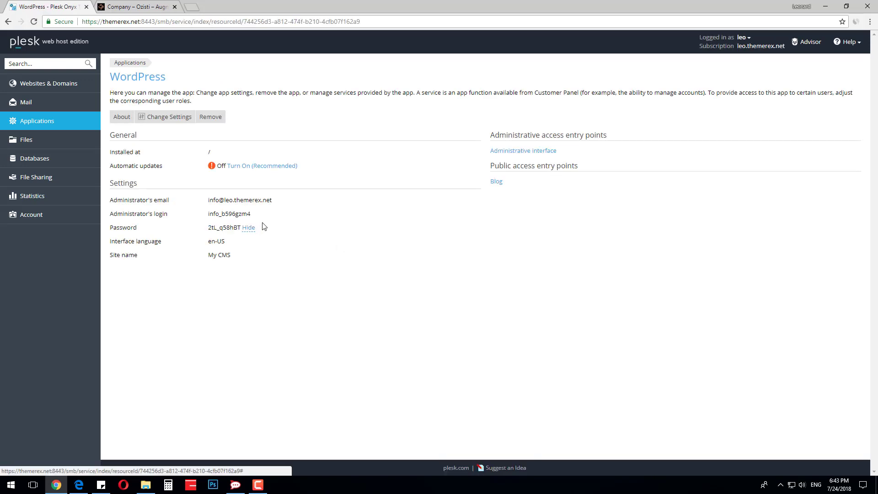
pyautogui.moveTo(264, 216); pyautogui.dragTo(200, 217)
pyautogui.rightClick(217, 213)
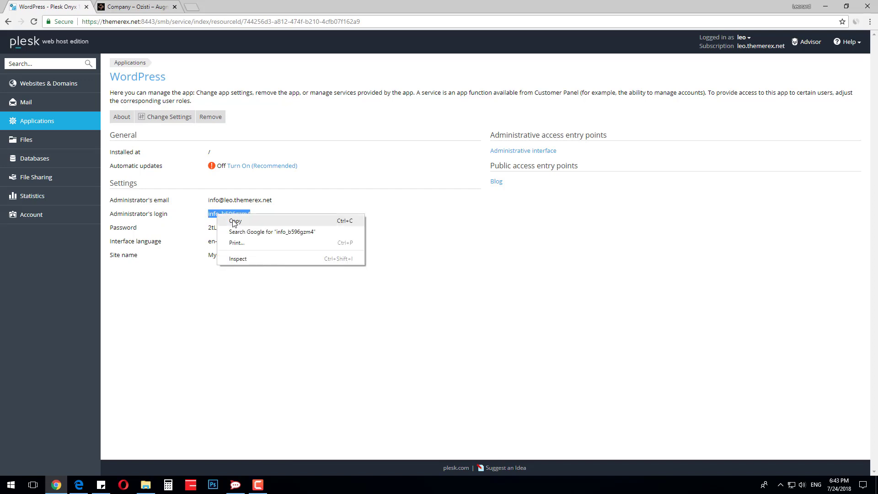
pyautogui.click(235, 222)
pyautogui.hotkey('alt', 'Tab')
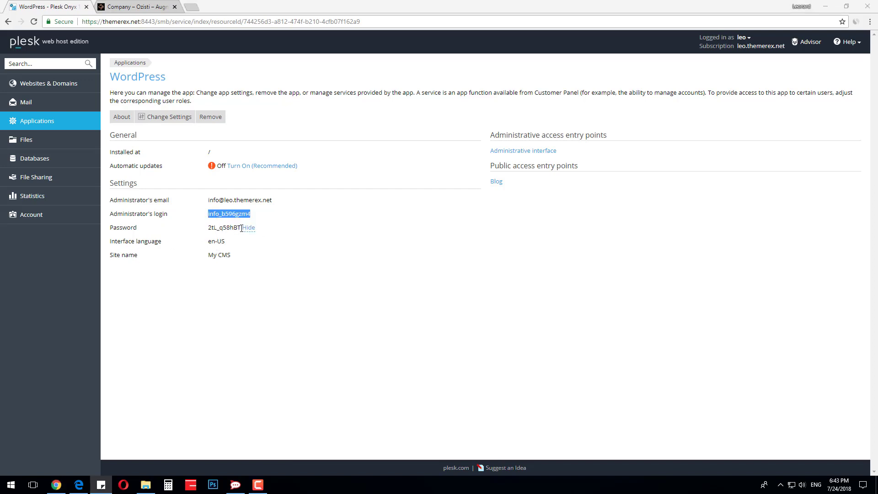
# Copy the revealed administrator password to the clipboard.
pyautogui.click(241, 227)
pyautogui.moveTo(242, 228); pyautogui.dragTo(213, 228)
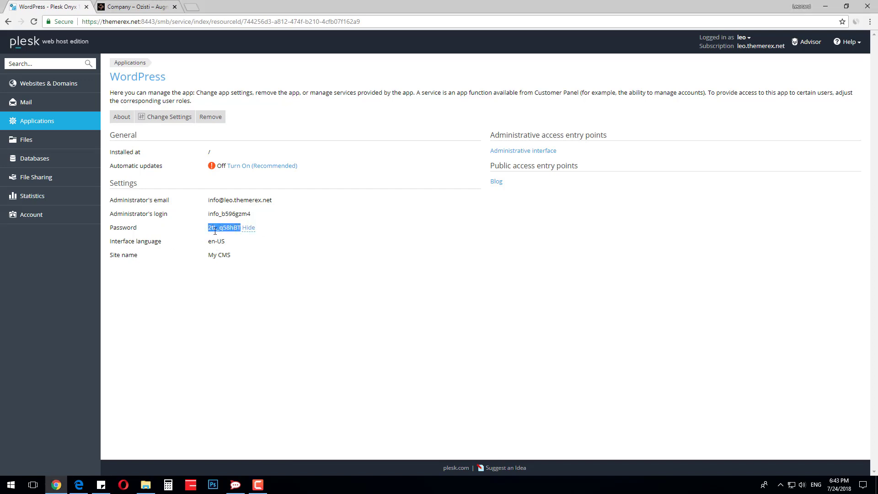
pyautogui.rightClick(215, 232)
pyautogui.click(232, 239)
pyautogui.hotkey('alt', 'Tab')
pyautogui.click(277, 102)
# Load ozisti.leo.themerex.net/wp-admin/ in a new browser tab.
pyautogui.click(197, 6)
pyautogui.write('ozisti.leo.themerex.net/')
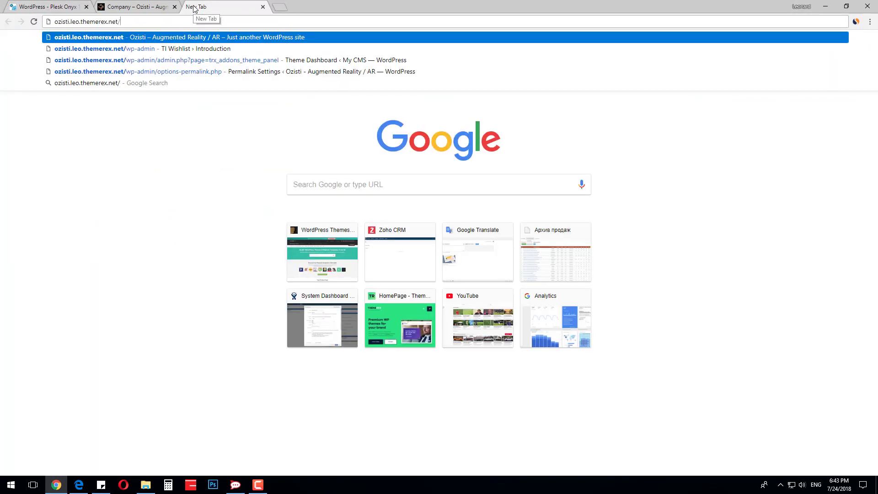
pyautogui.write('wp-admin/')
pyautogui.press('Return')
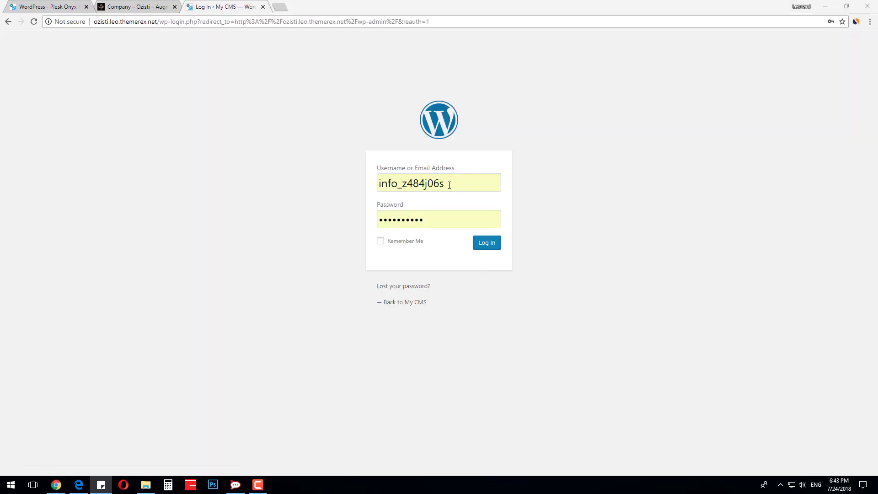
# Replace the prefilled fields with the copied admin login and password and log in.
pyautogui.doubleClick(450, 184)
pyautogui.hotkey('ctrl', 'v')
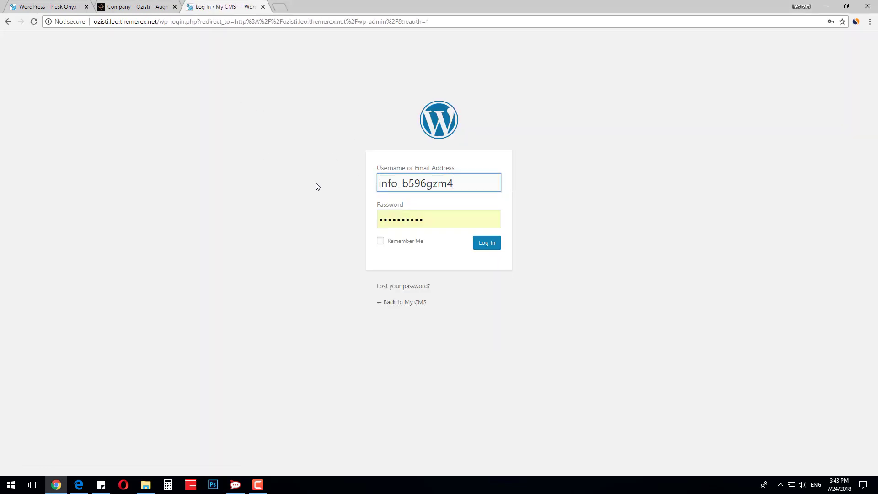
pyautogui.hotkey('alt', 'Tab')
pyautogui.click(457, 219)
pyautogui.moveTo(457, 220); pyautogui.dragTo(357, 219)
pyautogui.hotkey('ctrl', 'v')
pyautogui.click(475, 245)
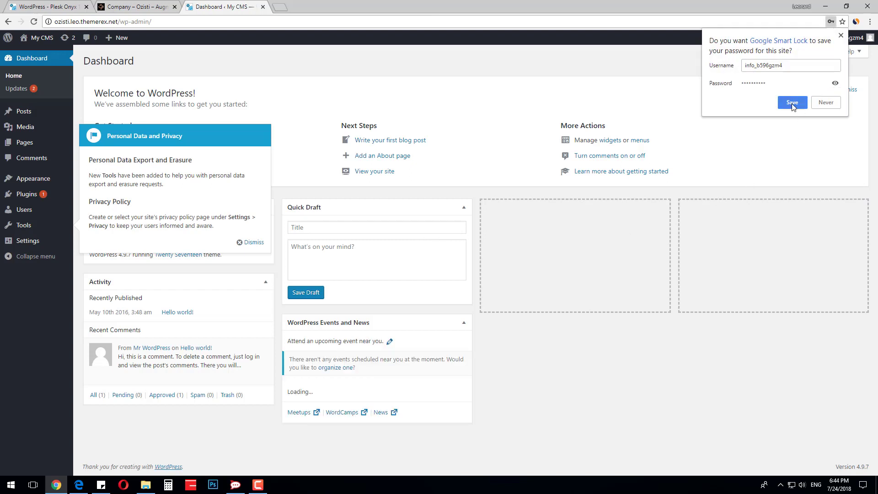
# Save the login in the browser, dismiss the privacy notice and go to Appearance > Themes.
pyautogui.click(792, 103)
pyautogui.click(252, 242)
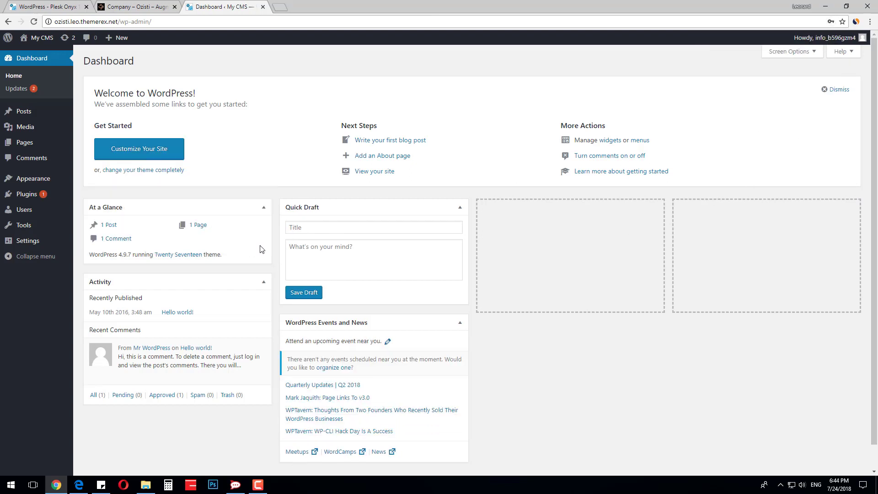
pyautogui.moveTo(50, 176)
pyautogui.click(89, 179)
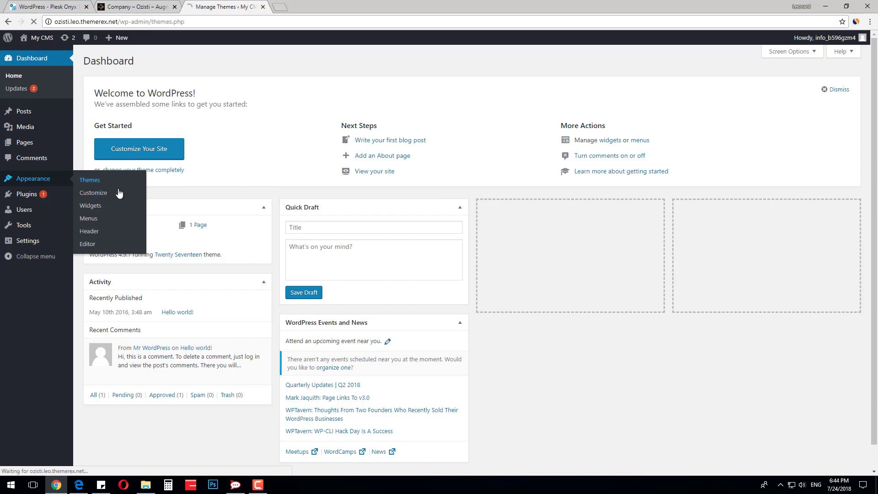
# Upload and install ozisti.zip as a new theme, then activate Ozisti.
pyautogui.click(167, 61)
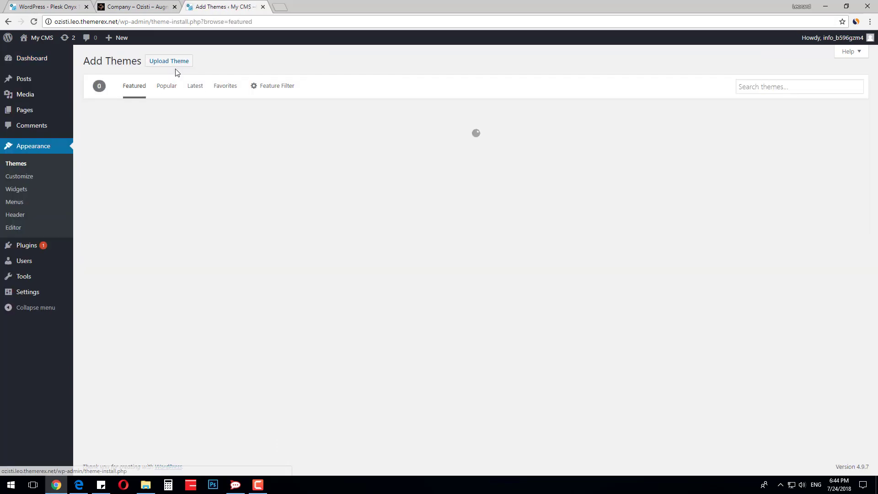
pyautogui.click(170, 61)
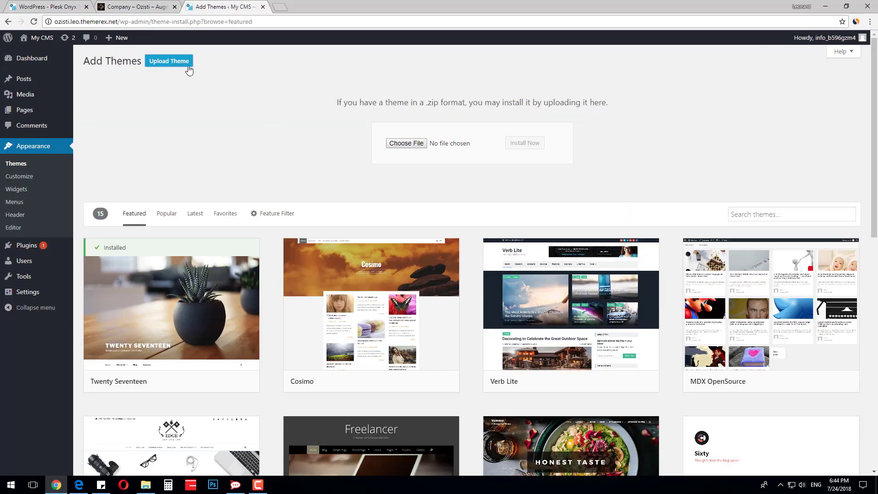
pyautogui.click(408, 143)
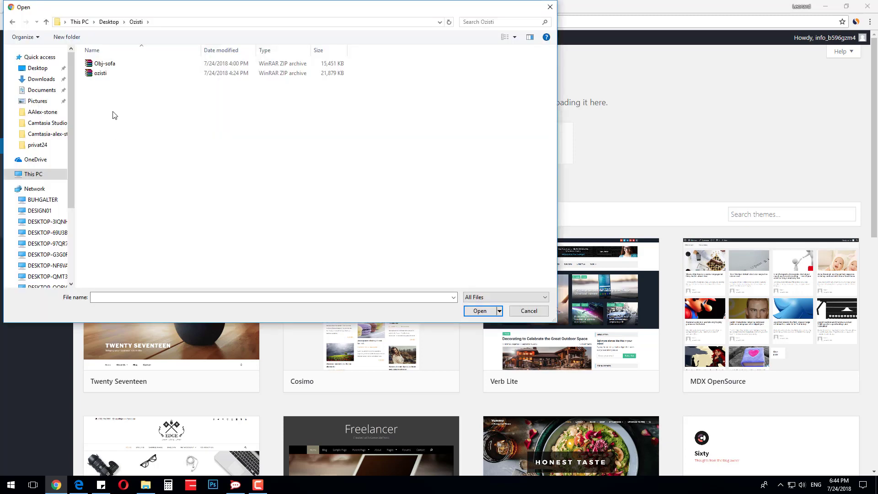
pyautogui.click(109, 74)
pyautogui.doubleClick(109, 75)
pyautogui.click(522, 144)
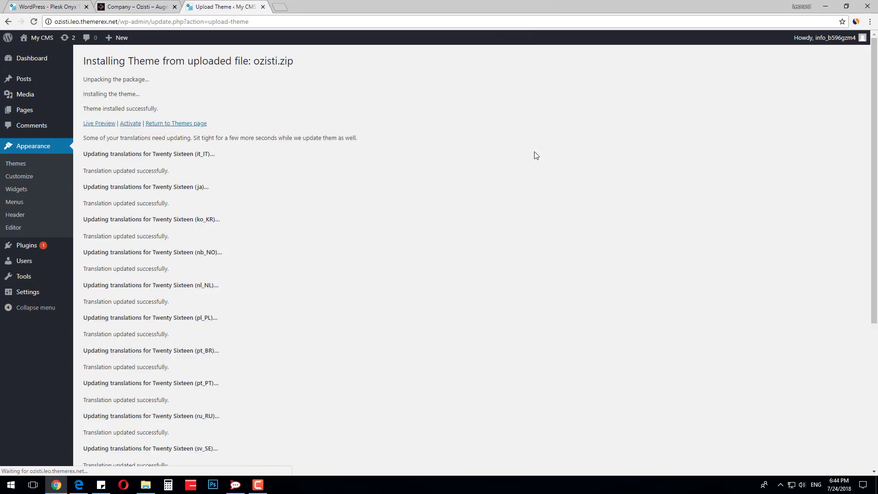
pyautogui.click(125, 125)
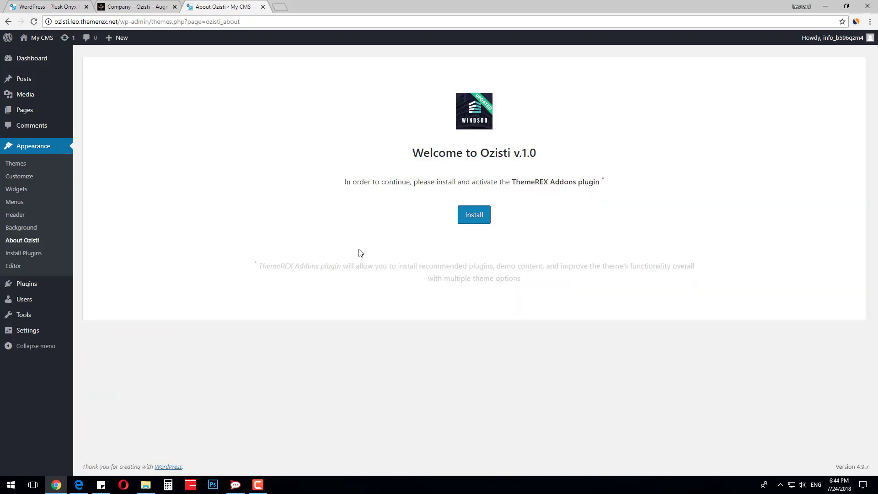
# Install and then activate ThemeREX Addons from the Welcome to Ozisti page.
pyautogui.click(474, 220)
pyautogui.click(465, 219)
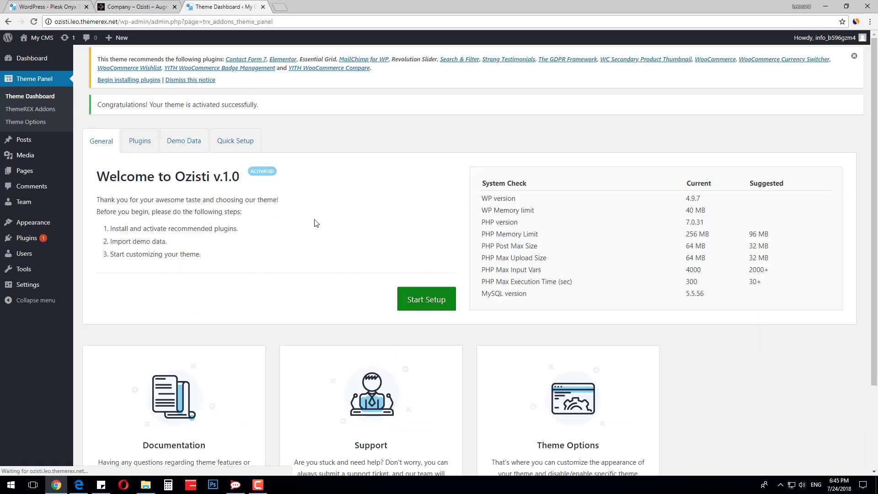
# Select all recommended plugins, install and activate them, then continue to Demo Data.
pyautogui.click(141, 144)
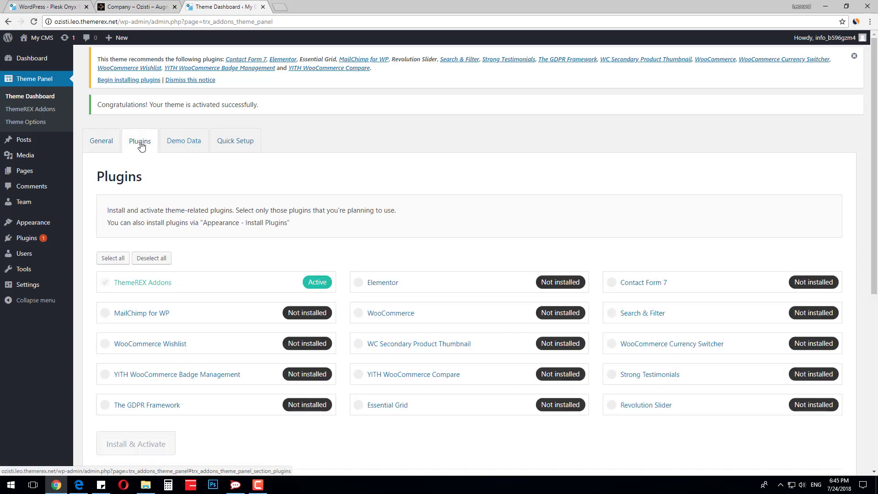
pyautogui.click(113, 258)
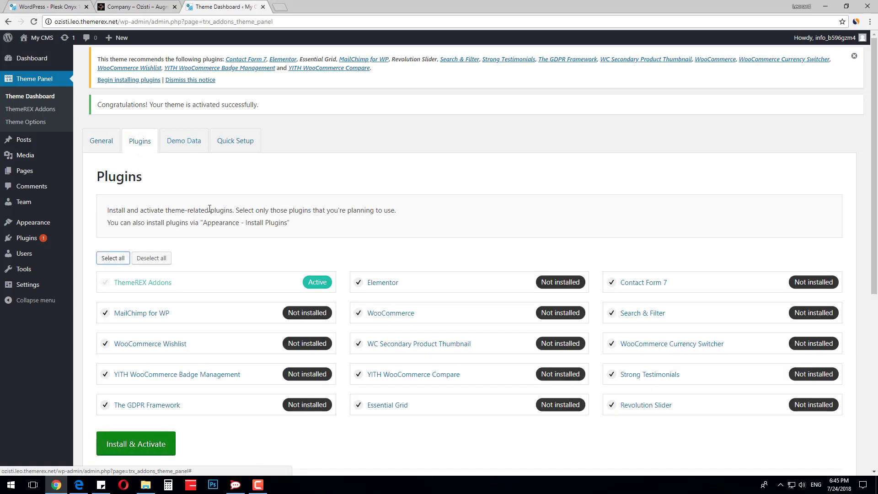
pyautogui.click(144, 444)
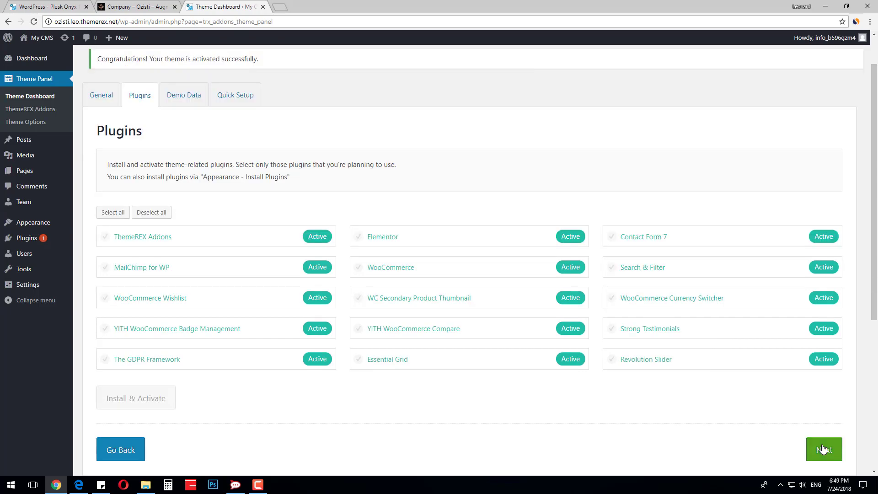
pyautogui.click(820, 392)
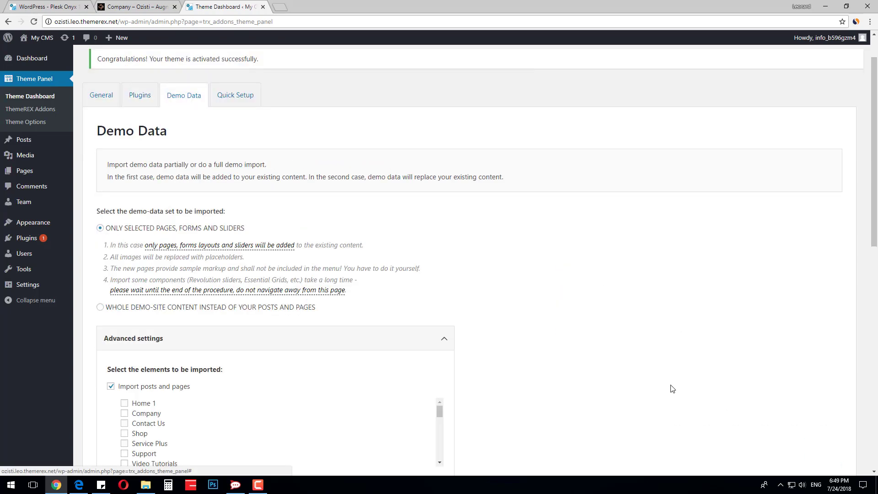
# Choose WHOLE DEMO-SITE CONTENT, accept the data-erase warning and start the import.
pyautogui.click(100, 307)
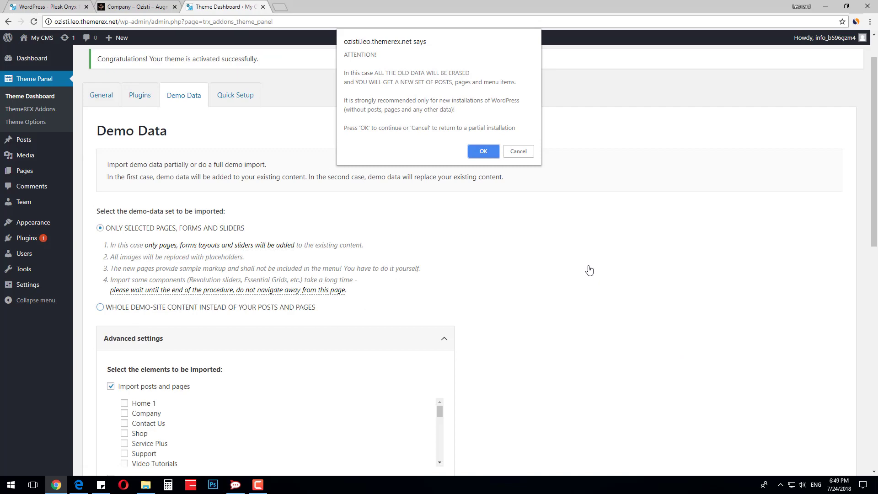
pyautogui.click(484, 151)
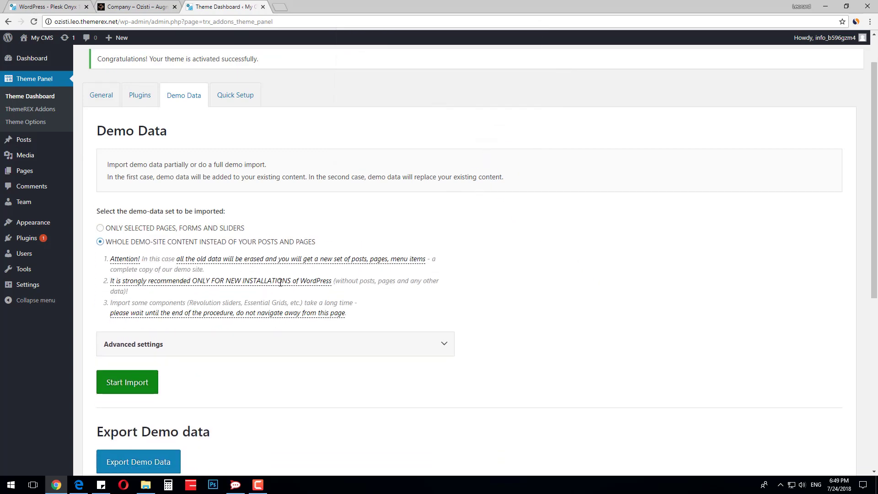
pyautogui.scroll(-2, 189, 300)
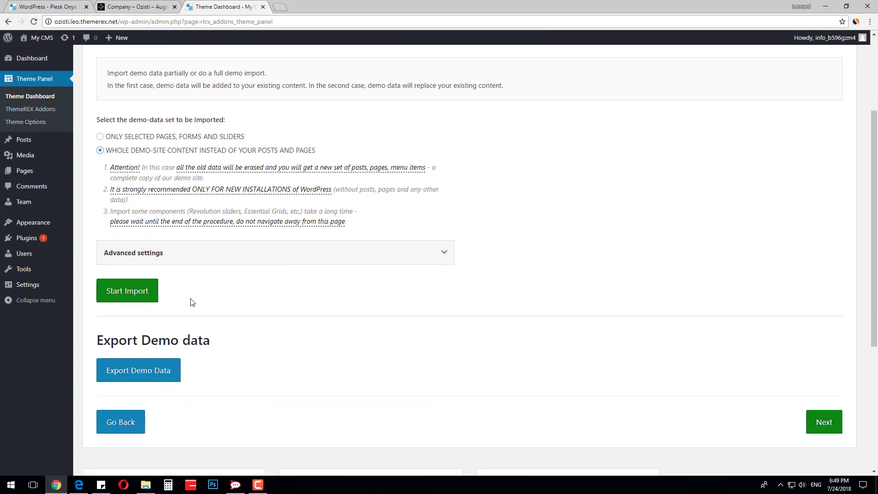
pyautogui.click(127, 291)
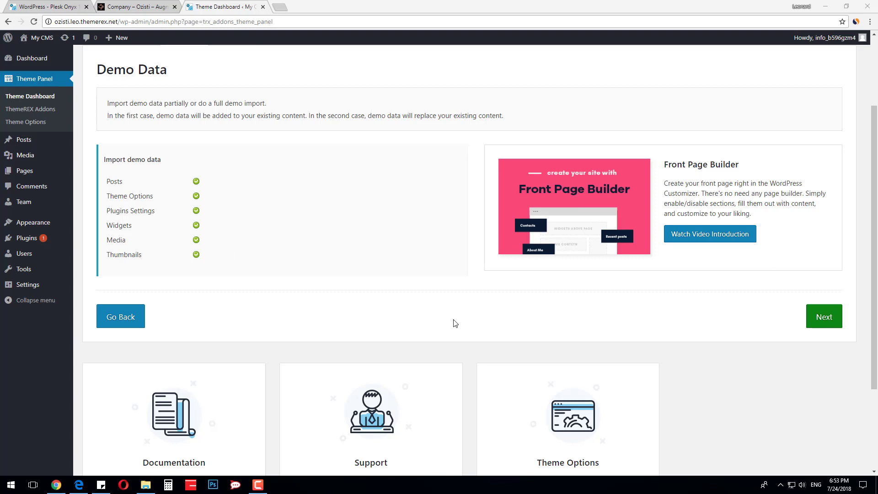
# Open the live site and scroll down to its Featured Products.
pyautogui.click(125, 299)
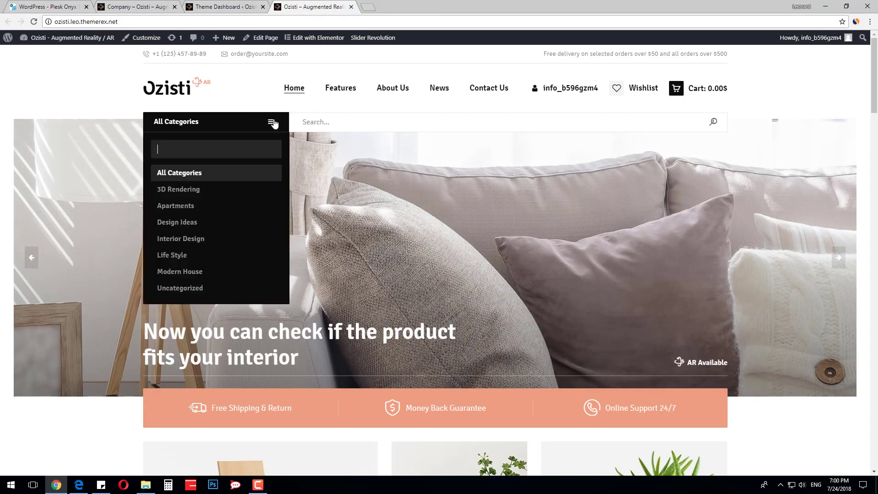
pyautogui.scroll(-3, 422, 186)
pyautogui.scroll(-9, 411, 164)
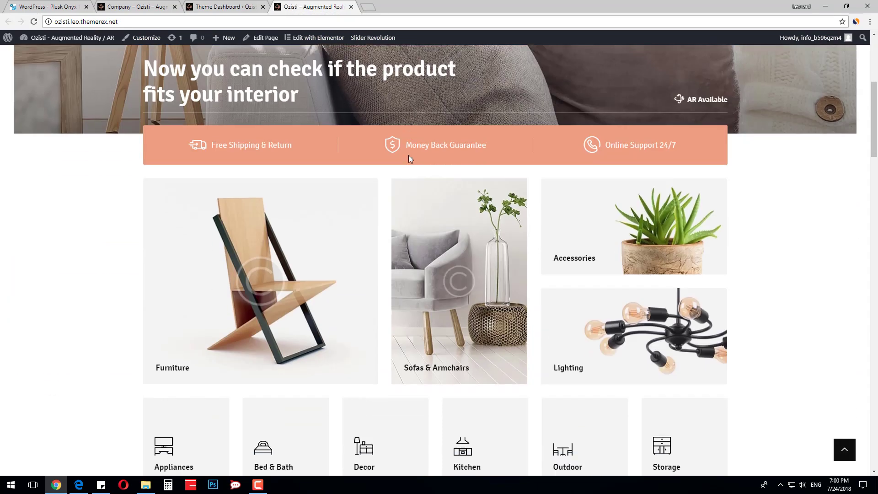
pyautogui.scroll(-4, 412, 156)
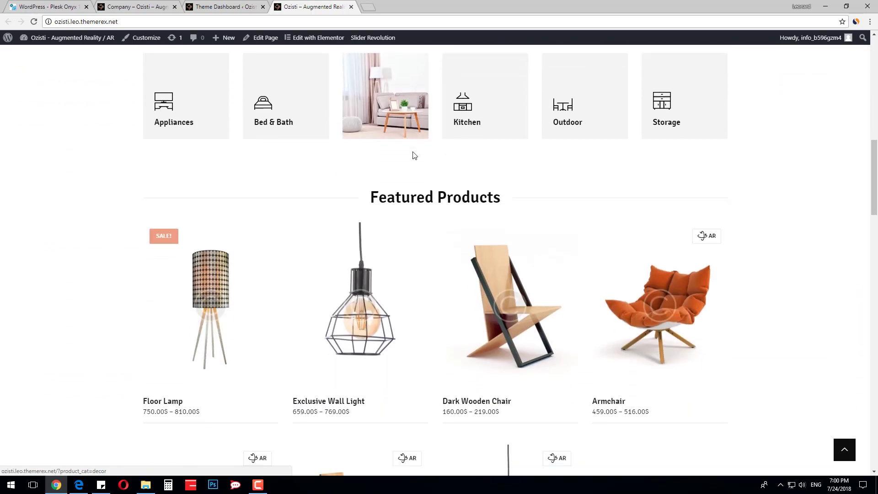
pyautogui.scroll(-5, 416, 160)
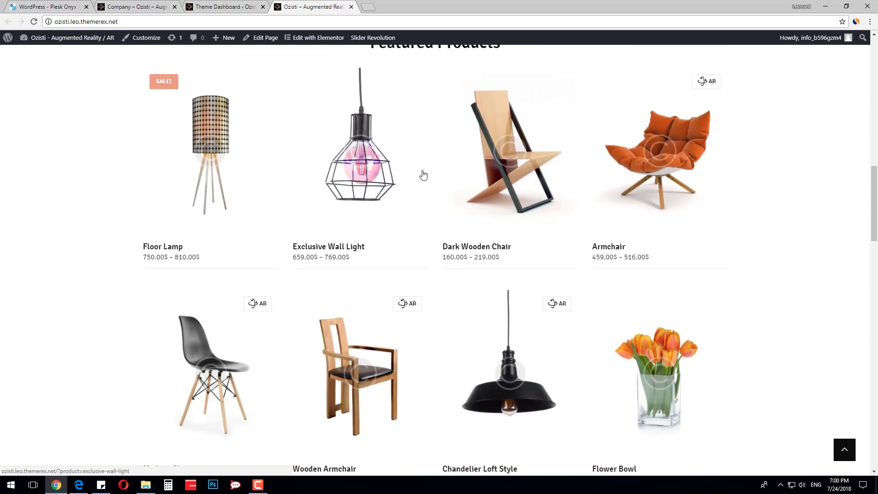
pyautogui.scroll(-2, 421, 172)
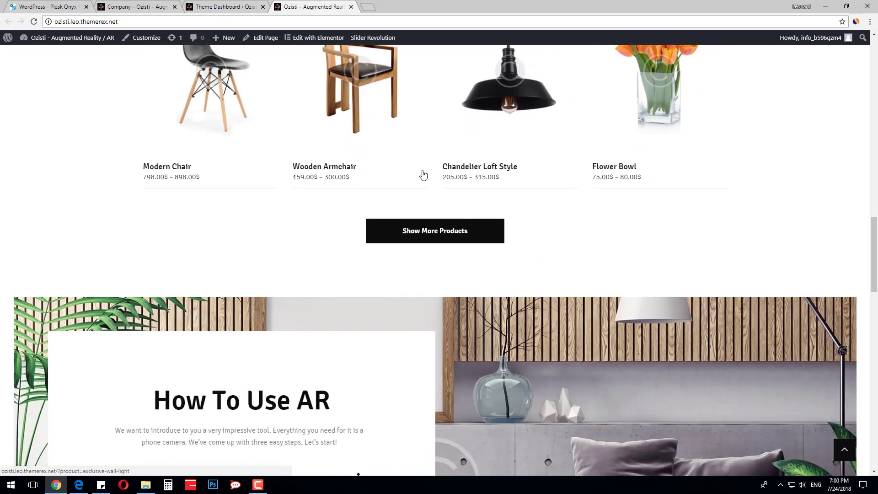
pyautogui.scroll(4, 493, 143)
pyautogui.scroll(10, 500, 178)
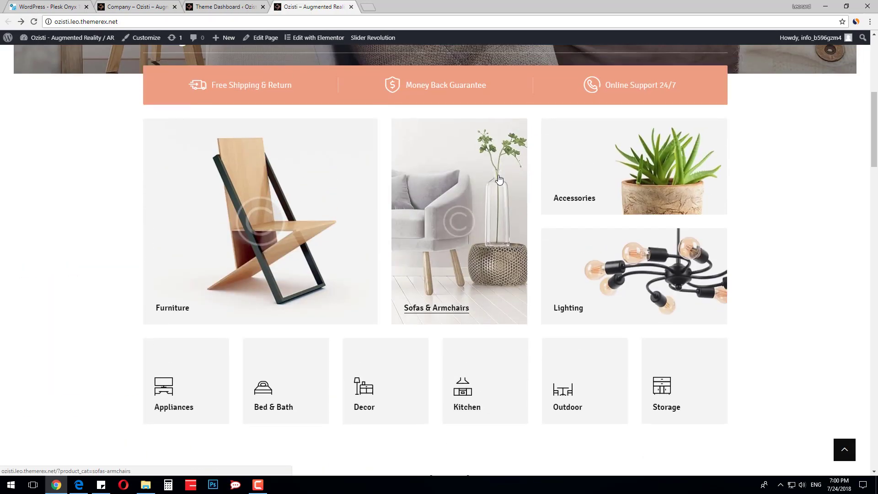
pyautogui.scroll(-5, 295, 277)
# Browse the Floor Lamp product page (750.00$ – 810.00$), then open a blank new tab.
pyautogui.click(225, 344)
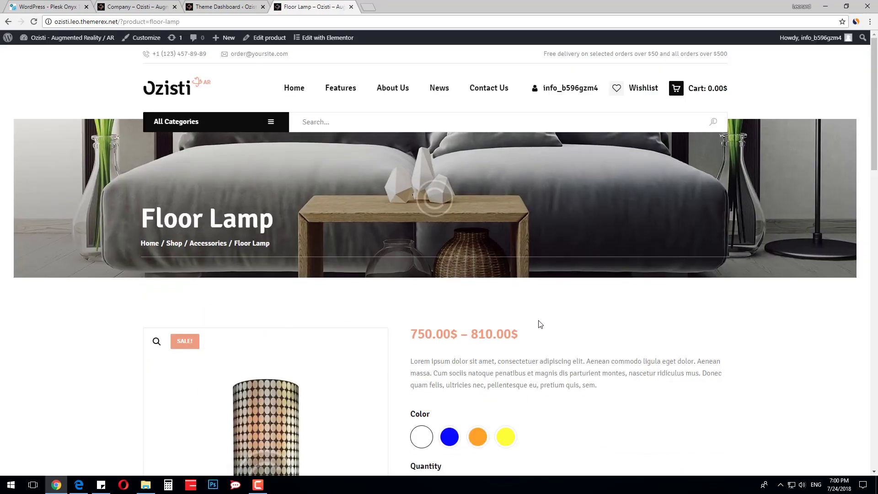
pyautogui.scroll(-5, 567, 331)
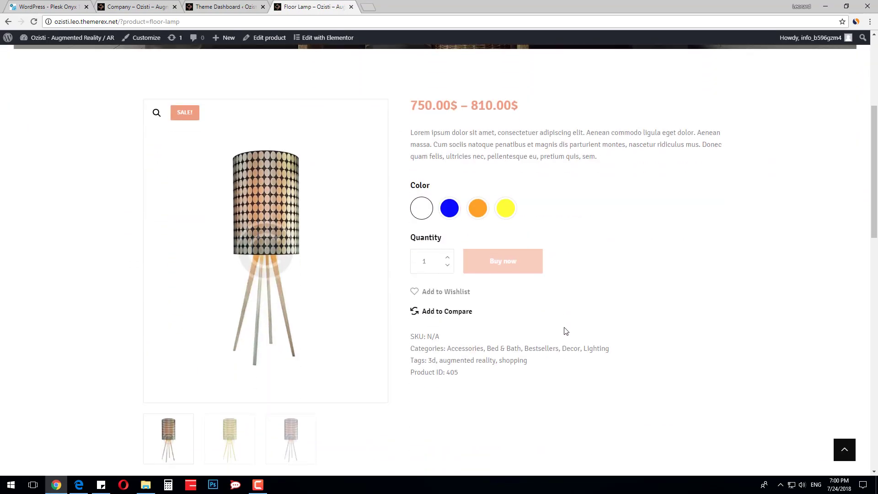
pyautogui.scroll(5, 566, 332)
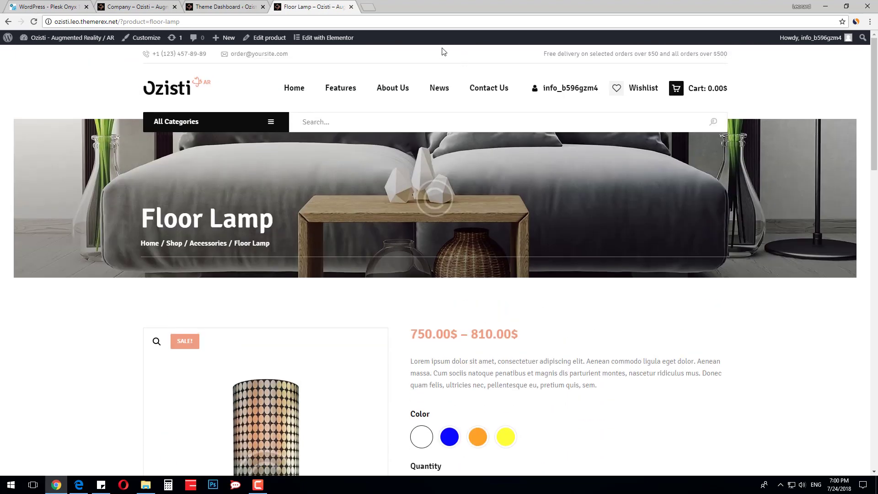
pyautogui.click(369, 7)
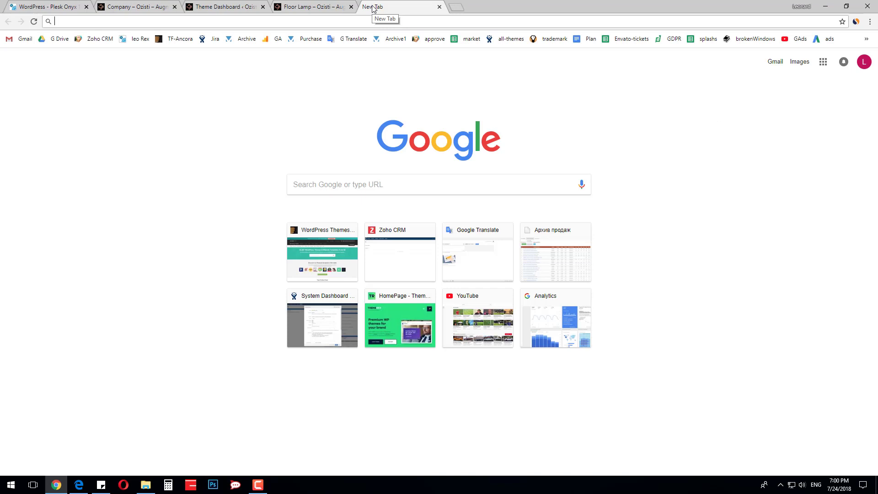
# Load augment.com and go to its SIGN UP page.
pyautogui.write('augment.com')
pyautogui.press('Return')
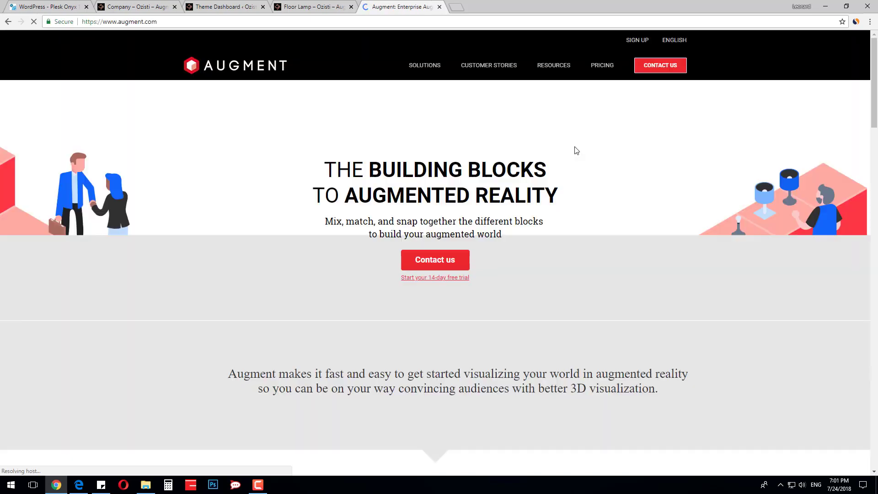
pyautogui.click(639, 46)
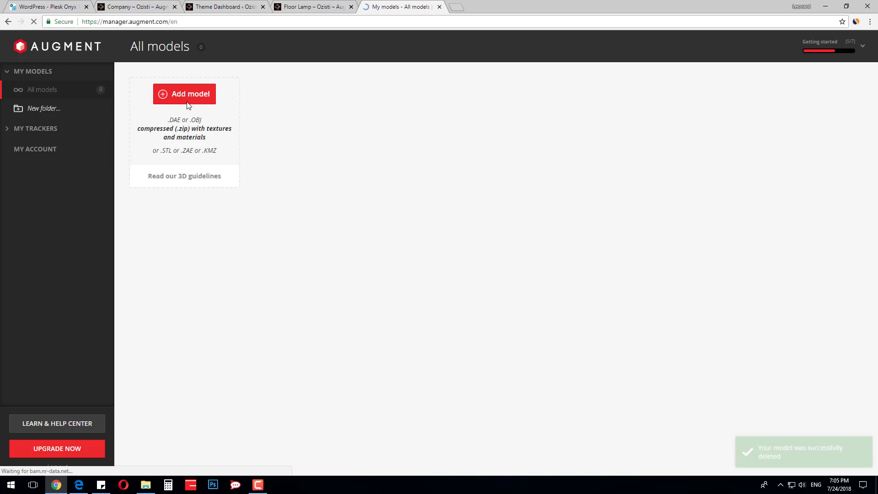
# Upload Obj-sofa.zip as a new model and rename it Sofa.
pyautogui.click(186, 95)
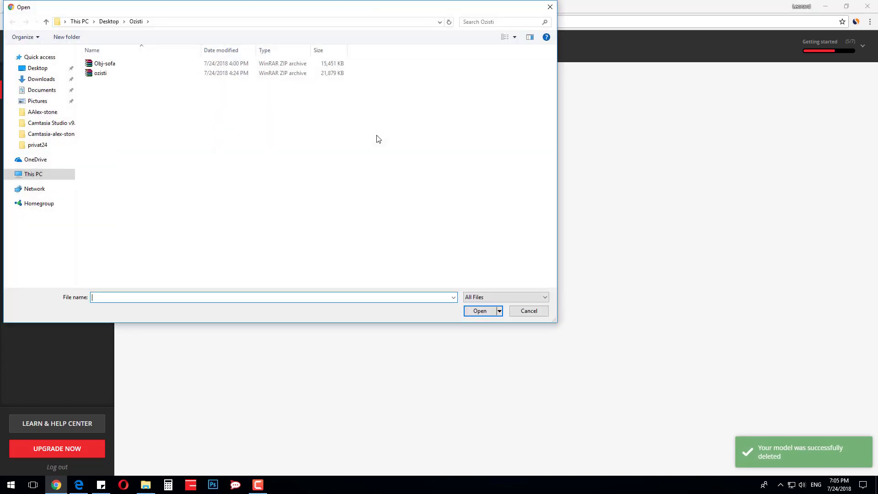
pyautogui.doubleClick(110, 64)
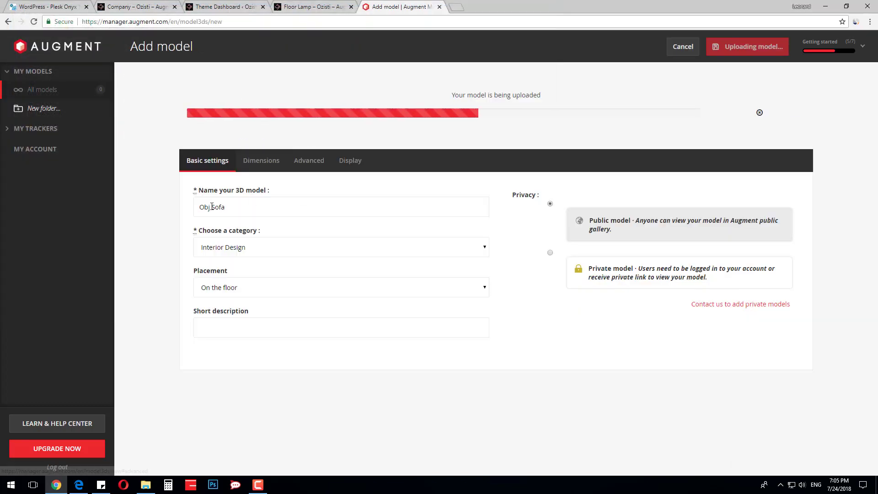
pyautogui.click(206, 208)
pyautogui.doubleClick(207, 208)
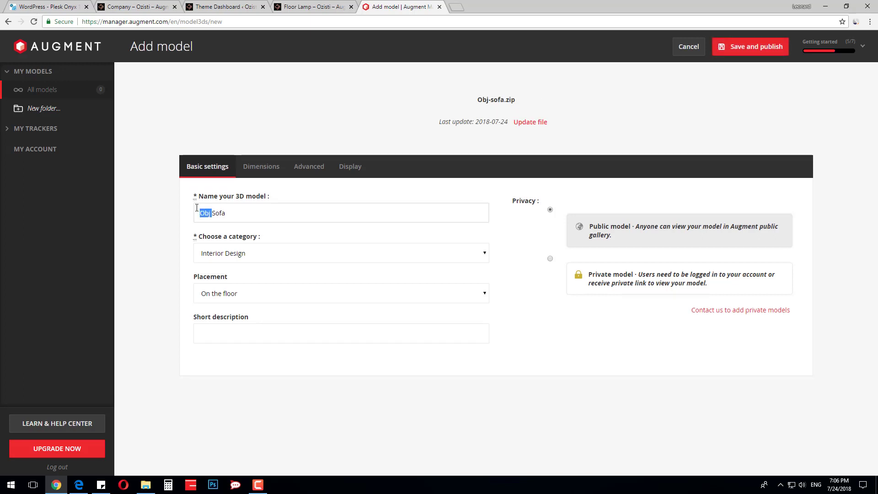
pyautogui.press('BackSpace')
# Give it the description 'My Sofa', keep Interior Design and On the floor, and publish.
pyautogui.click(254, 334)
pyautogui.write('M')
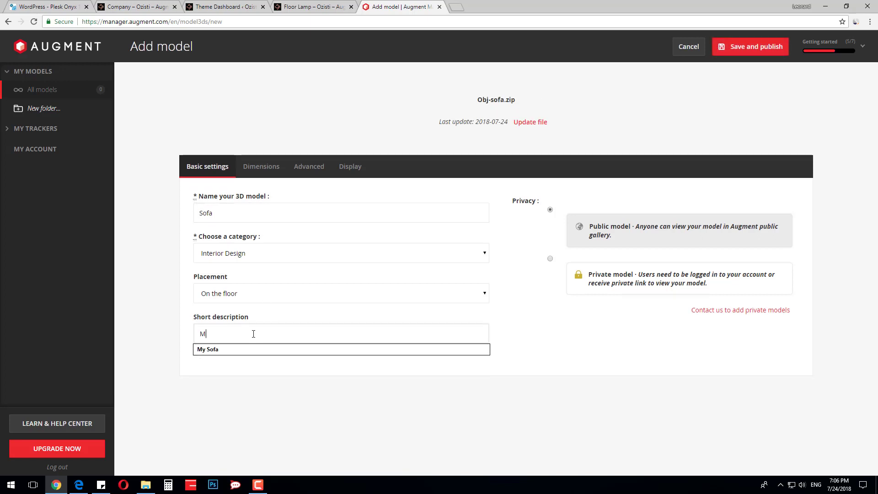
pyautogui.write('y Sofa')
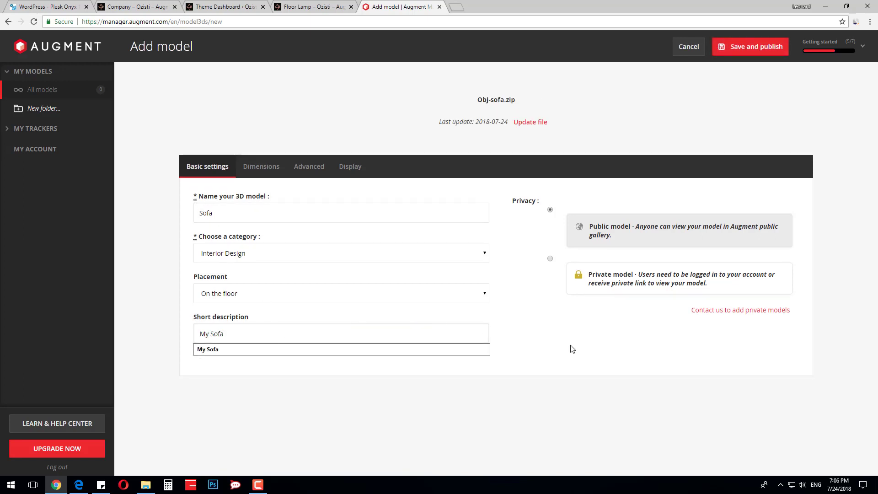
pyautogui.click(571, 349)
pyautogui.click(275, 254)
pyautogui.click(275, 256)
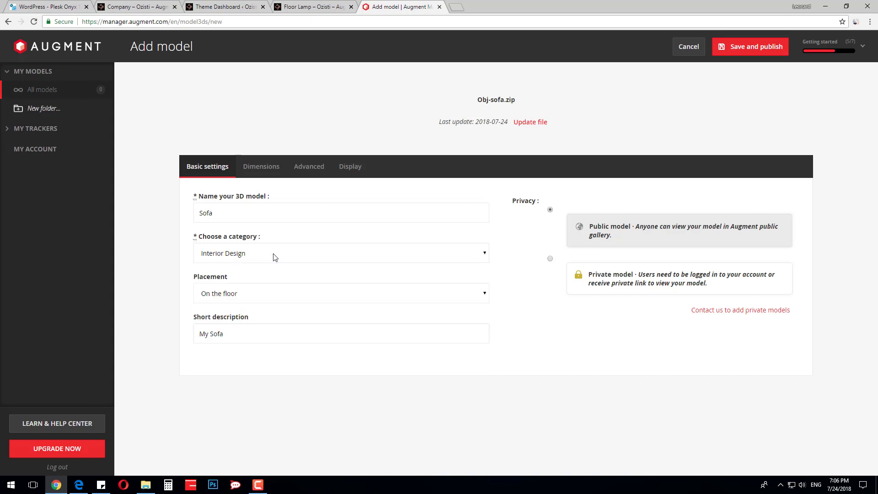
pyautogui.click(235, 292)
pyautogui.click(234, 291)
pyautogui.click(750, 48)
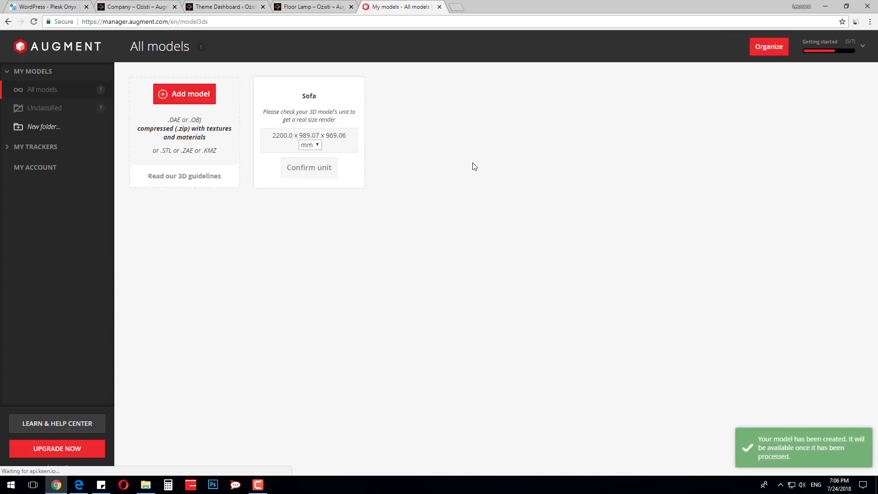
# Confirm the Sofa model's units in mm and open its QR code image in a separate tab.
pyautogui.click(315, 172)
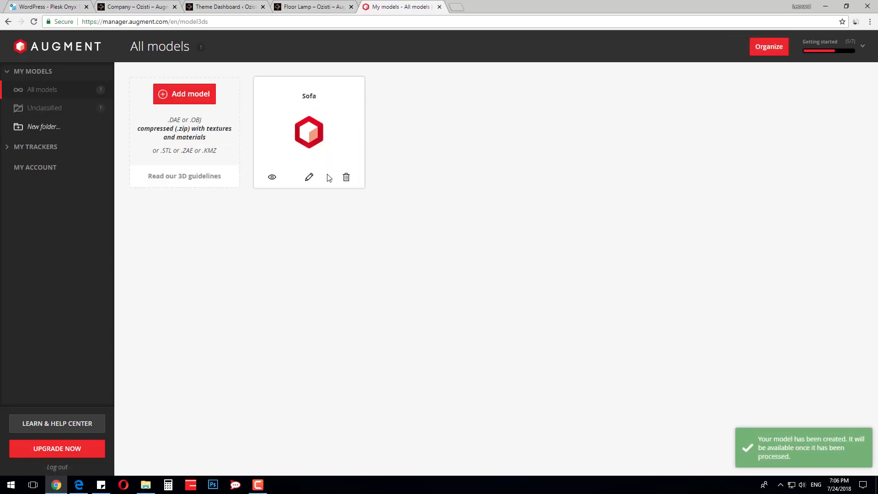
pyautogui.click(318, 140)
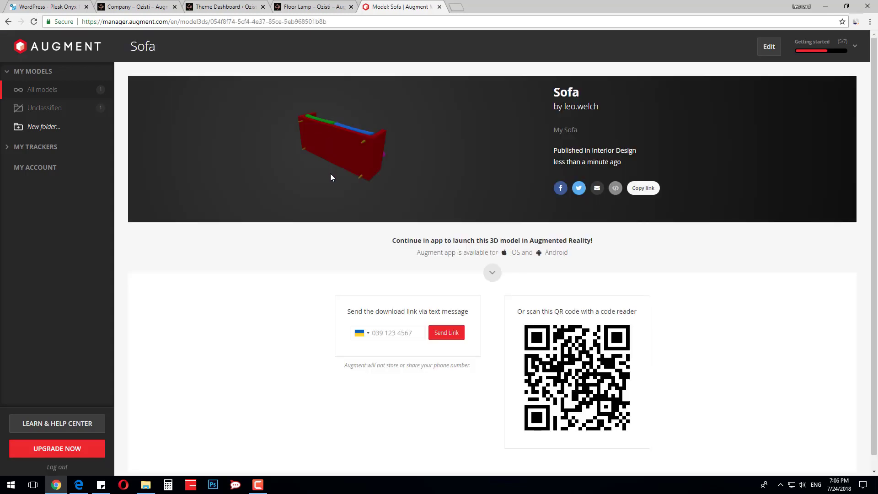
pyautogui.scroll(-1, 332, 177)
pyautogui.rightClick(573, 355)
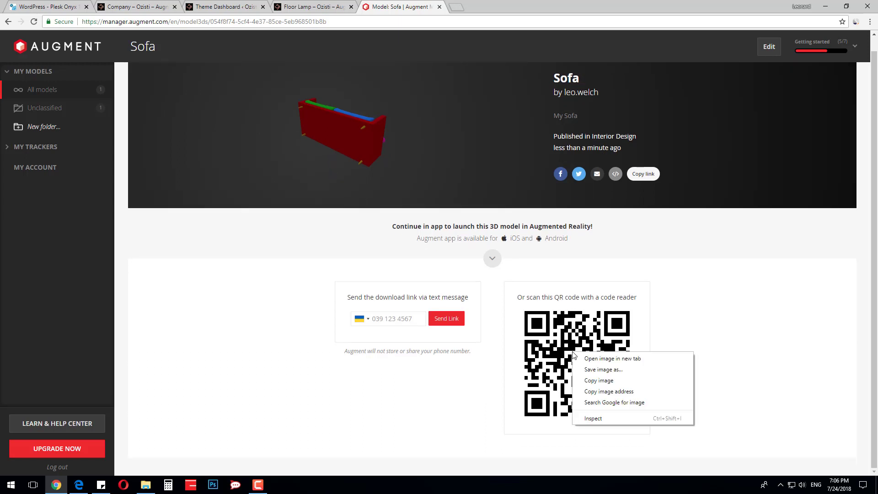
pyautogui.click(606, 358)
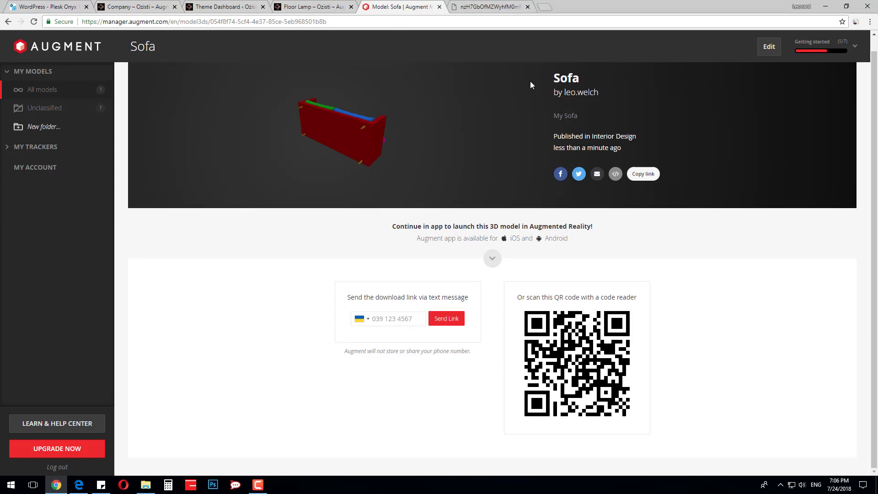
pyautogui.click(497, 10)
# Drag the sofa QR image from Chrome into the Ozisti folder.
pyautogui.click(147, 485)
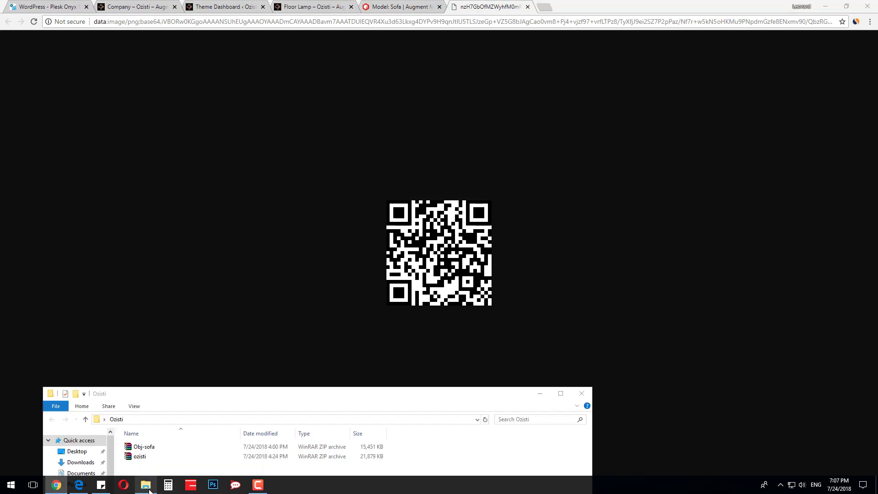
pyautogui.moveTo(440, 237); pyautogui.dragTo(175, 460)
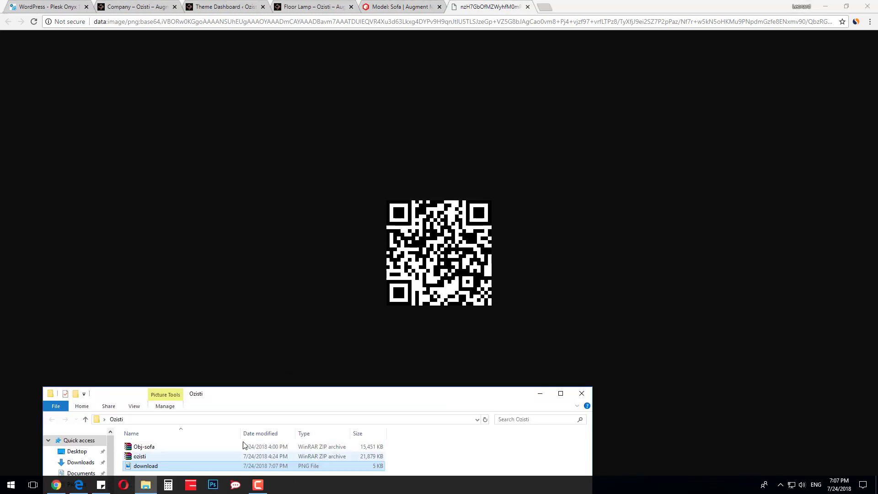
pyautogui.moveTo(276, 396); pyautogui.dragTo(299, 195)
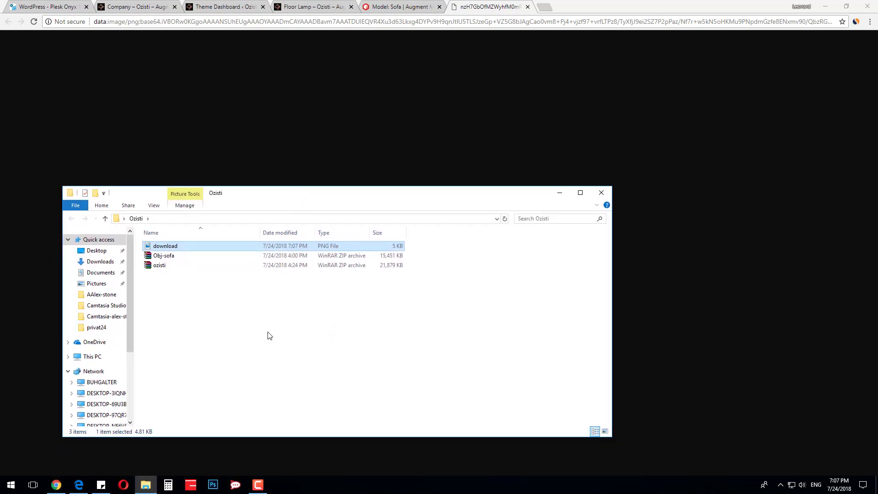
# Rename the saved QR image file to sofa.
pyautogui.press('F2')
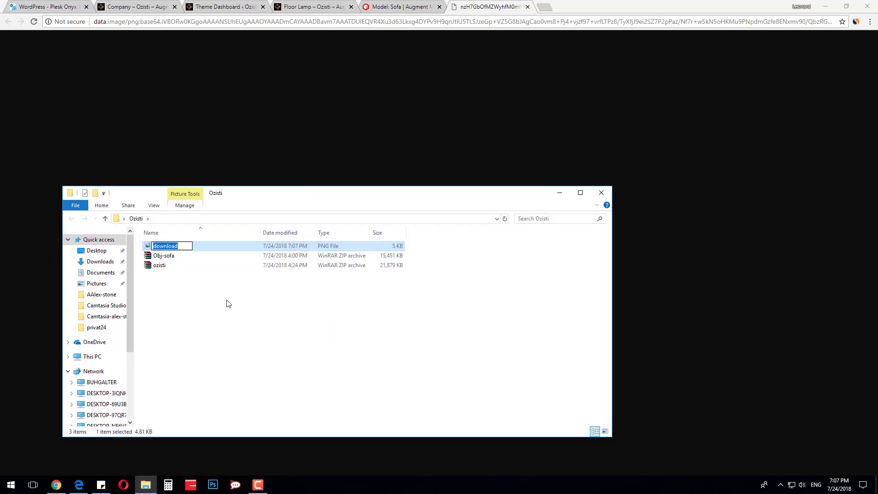
pyautogui.write('sofa')
pyautogui.press('Return')
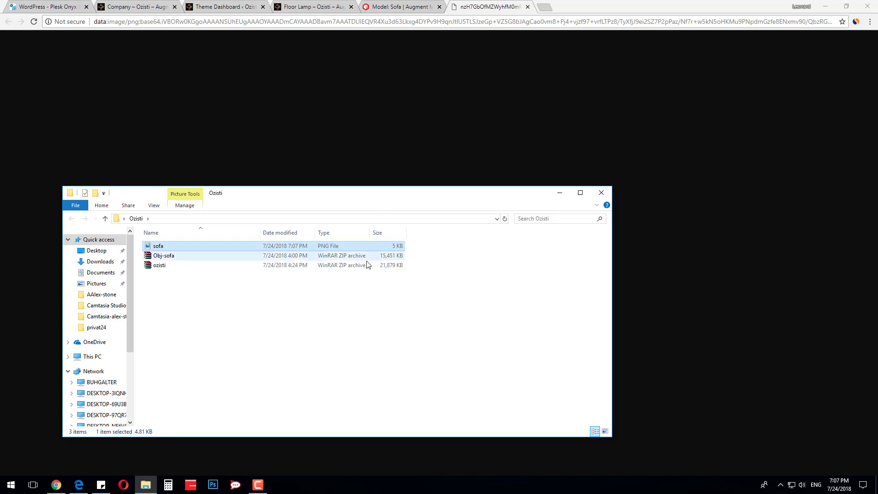
pyautogui.click(300, 7)
# Upload sofa.png and set it as the Floor Lamp's AR Params QR image.
pyautogui.click(267, 36)
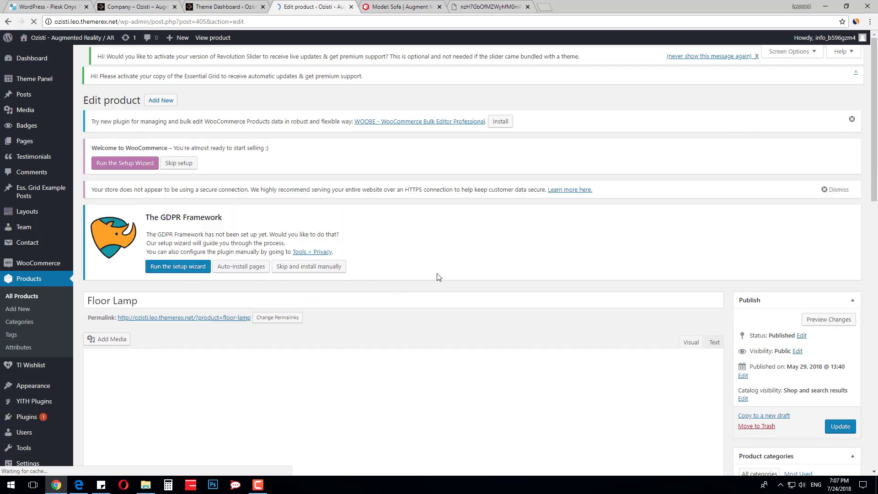
pyautogui.scroll(-3, 570, 320)
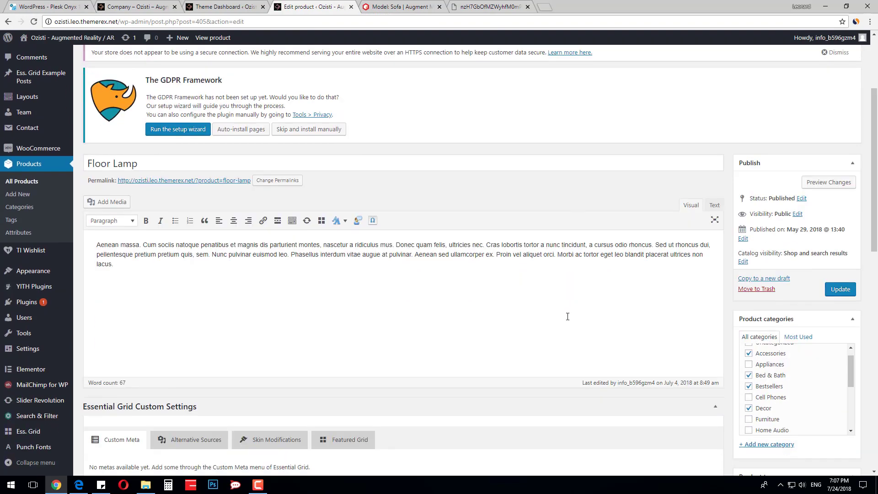
pyautogui.scroll(-2, 545, 289)
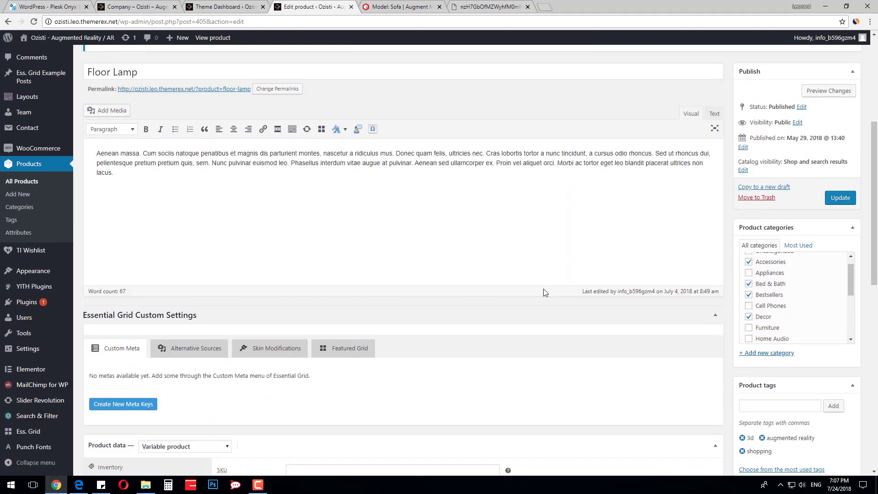
pyautogui.scroll(-2, 545, 293)
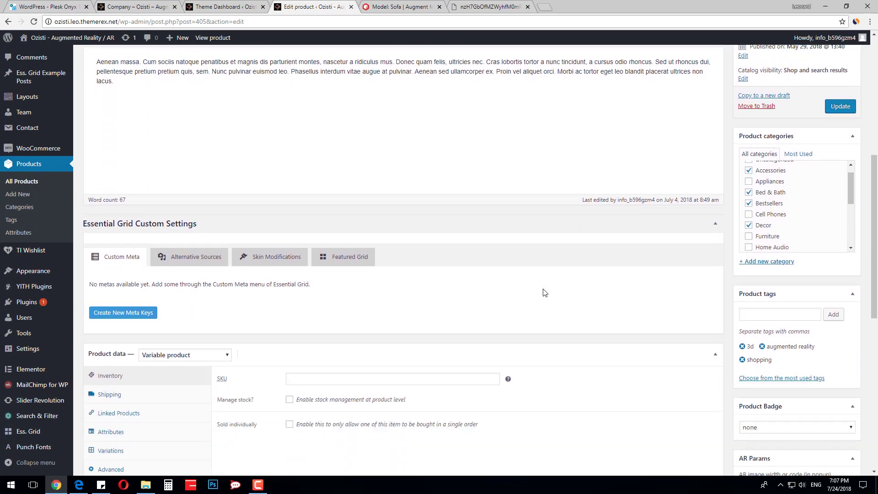
pyautogui.scroll(-3, 545, 293)
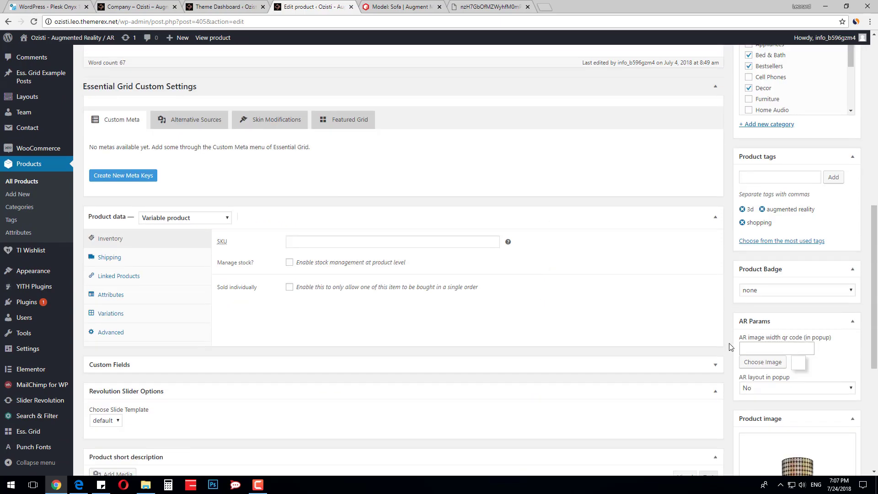
pyautogui.click(764, 364)
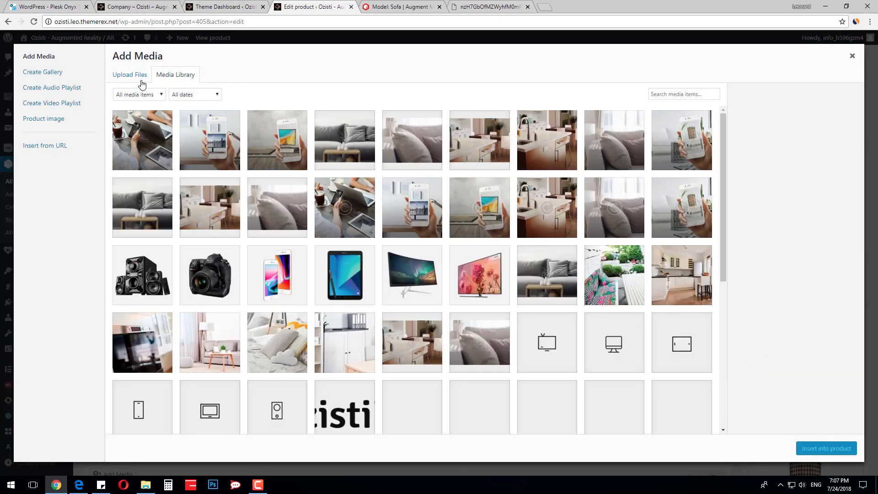
pyautogui.click(142, 81)
pyautogui.click(493, 236)
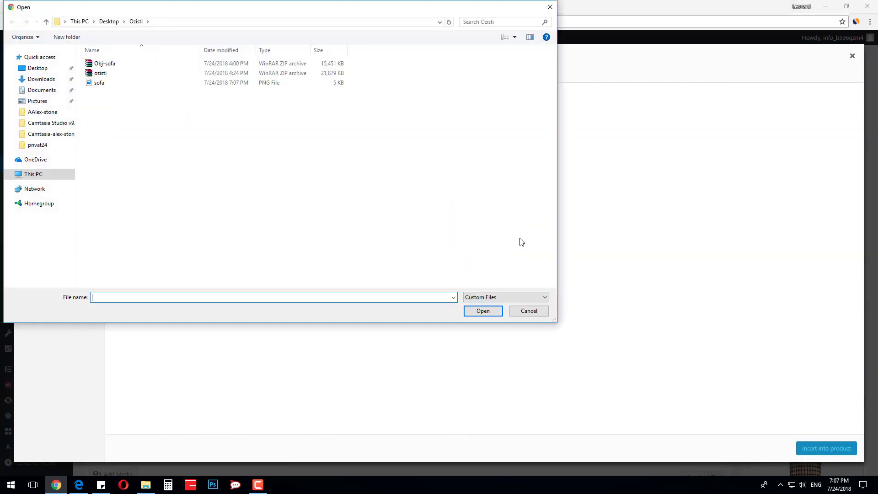
pyautogui.doubleClick(113, 84)
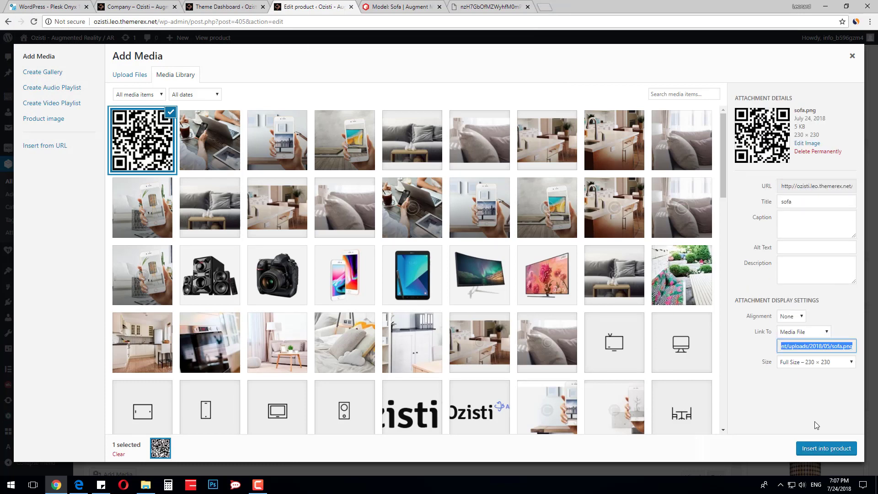
pyautogui.click(822, 448)
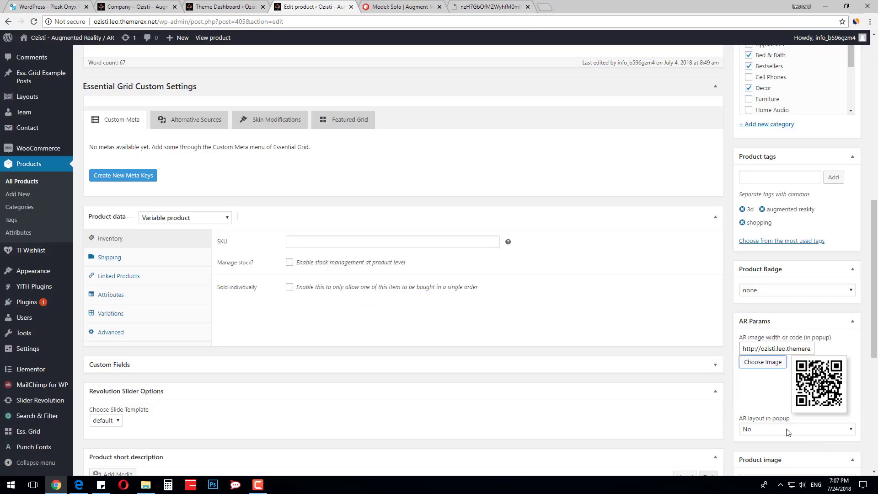
# Set the Product Badge to AR and update the Floor Lamp product.
pyautogui.click(778, 290)
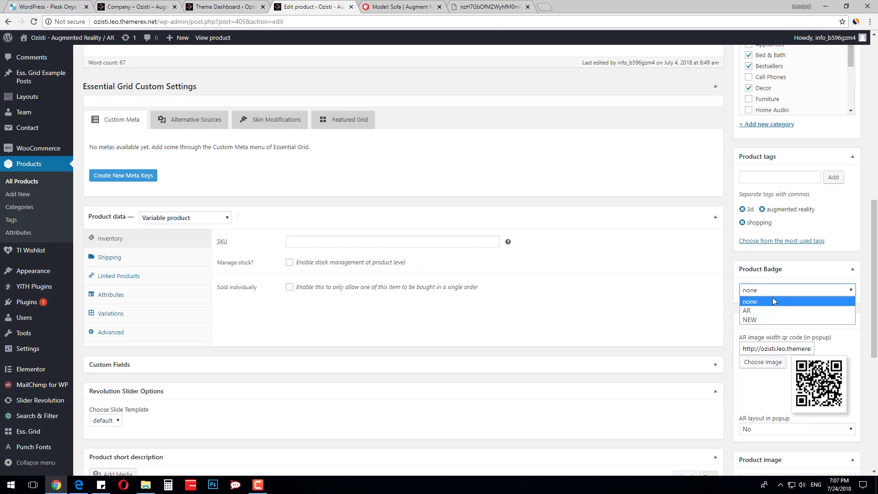
pyautogui.click(763, 311)
pyautogui.scroll(5, 806, 238)
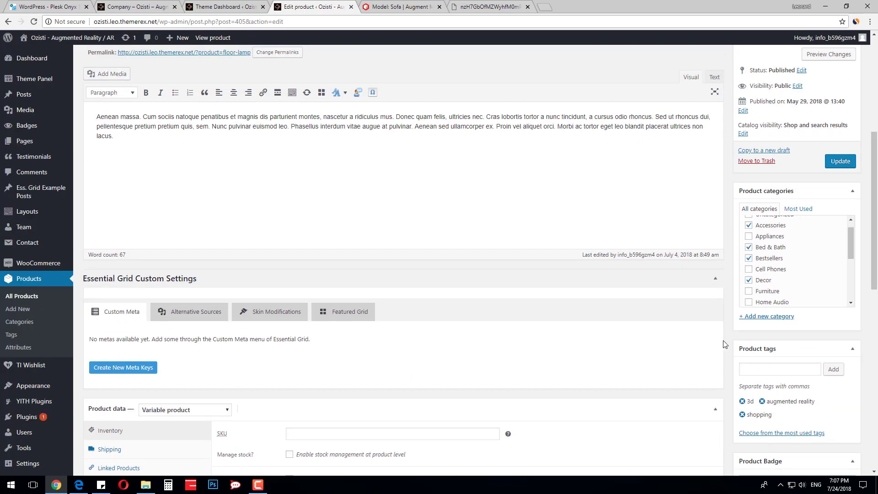
pyautogui.click(841, 162)
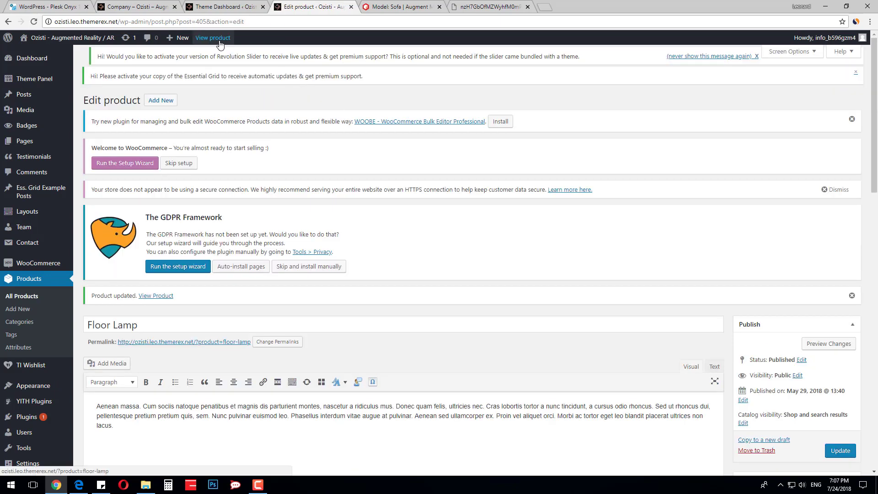
# On the live Floor Lamp page, check the View Item in AR popup shows the sofa QR code.
pyautogui.middleClick(219, 40)
pyautogui.click(396, 6)
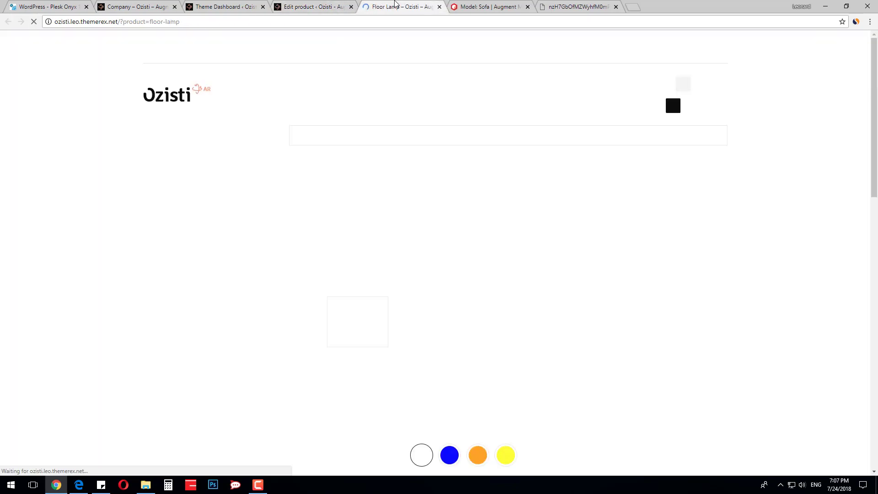
pyautogui.scroll(-5, 598, 250)
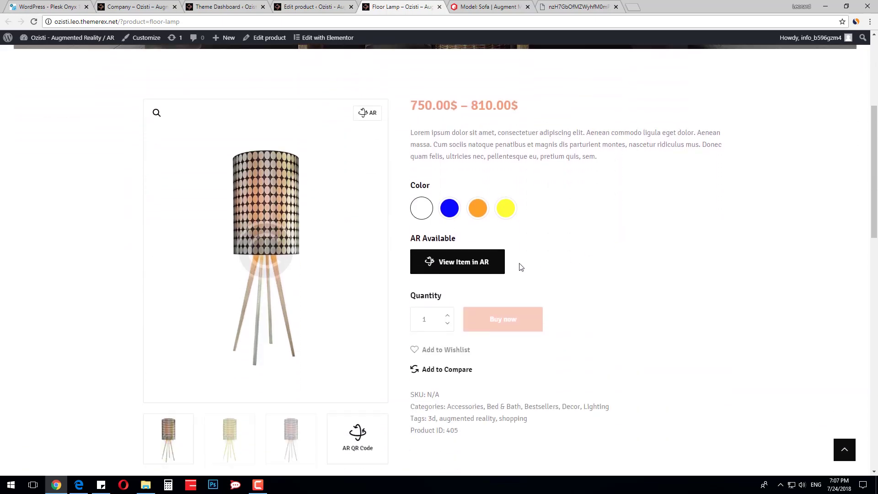
pyautogui.click(480, 261)
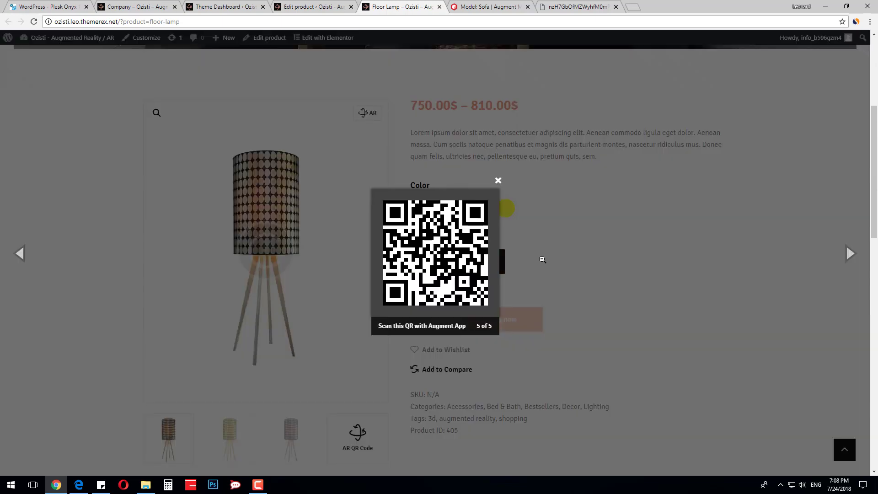
pyautogui.click(499, 181)
# Return to the store home page and scroll to Featured Products.
pyautogui.scroll(3, 541, 196)
pyautogui.scroll(2, 540, 196)
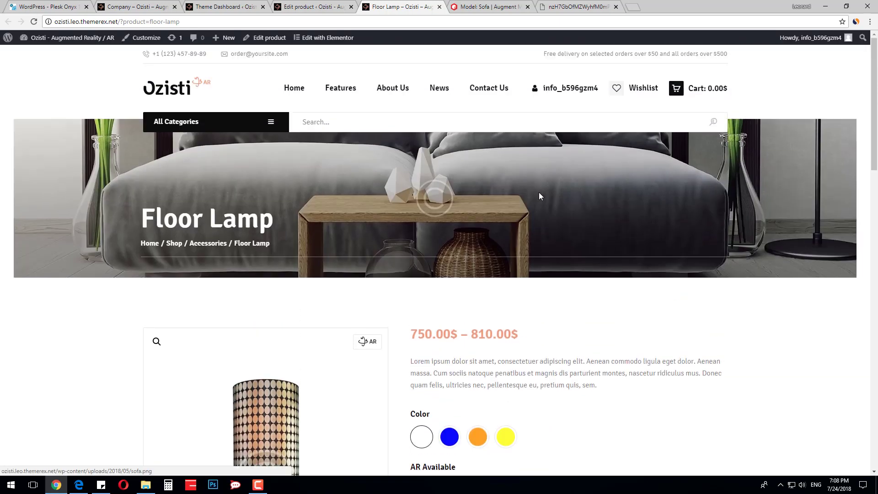
pyautogui.hotkey('alt', 'Left')
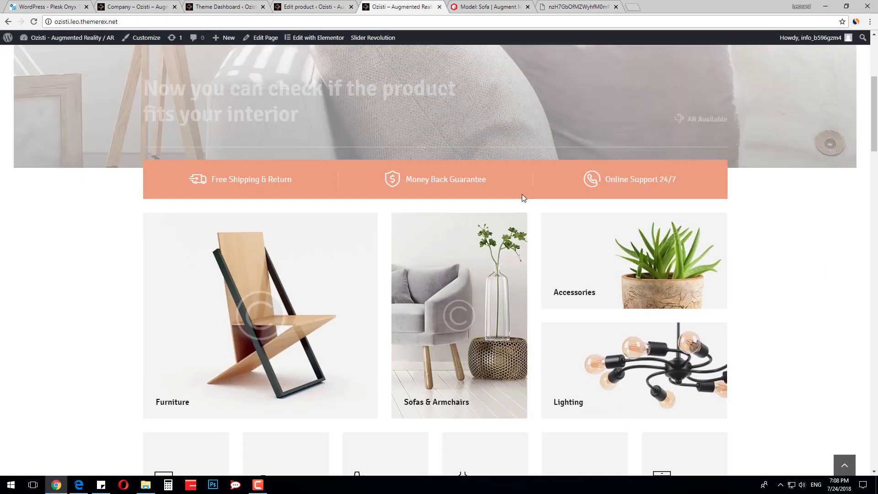
pyautogui.scroll(-5, 522, 193)
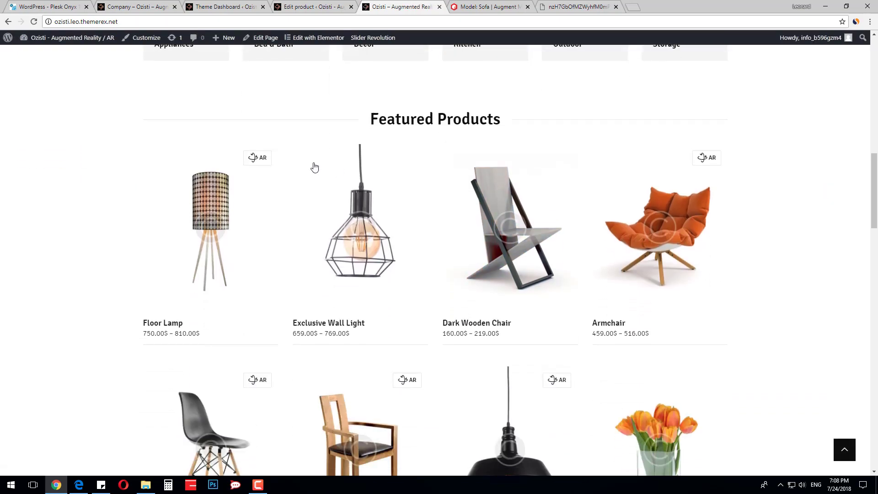